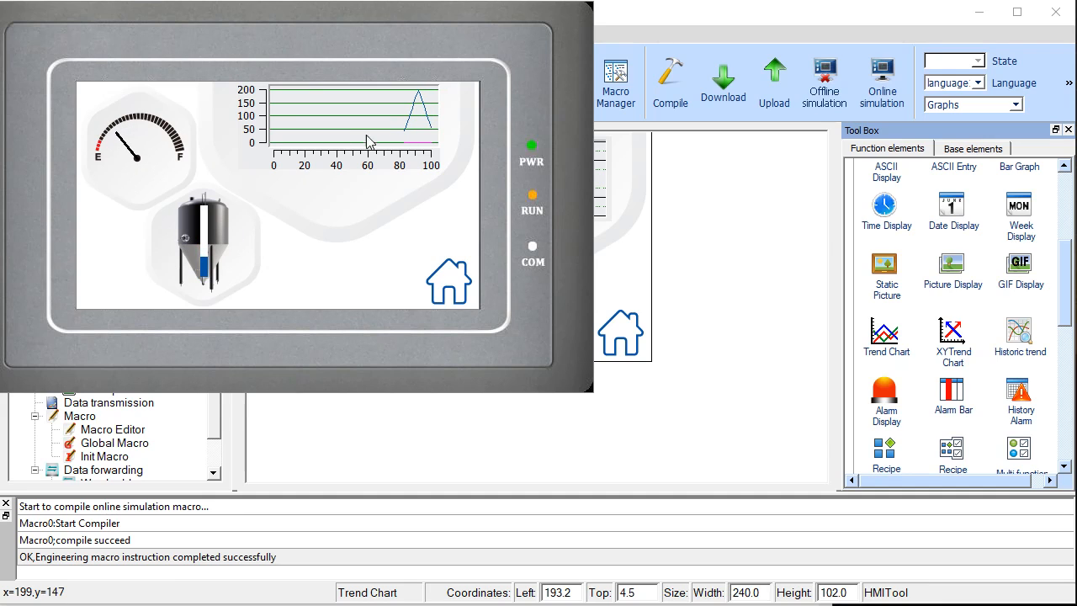
# - Exit the running simulation and open the E–F gauge meter's properties to review its monitor address
pyautogui.rightClick(358, 195)
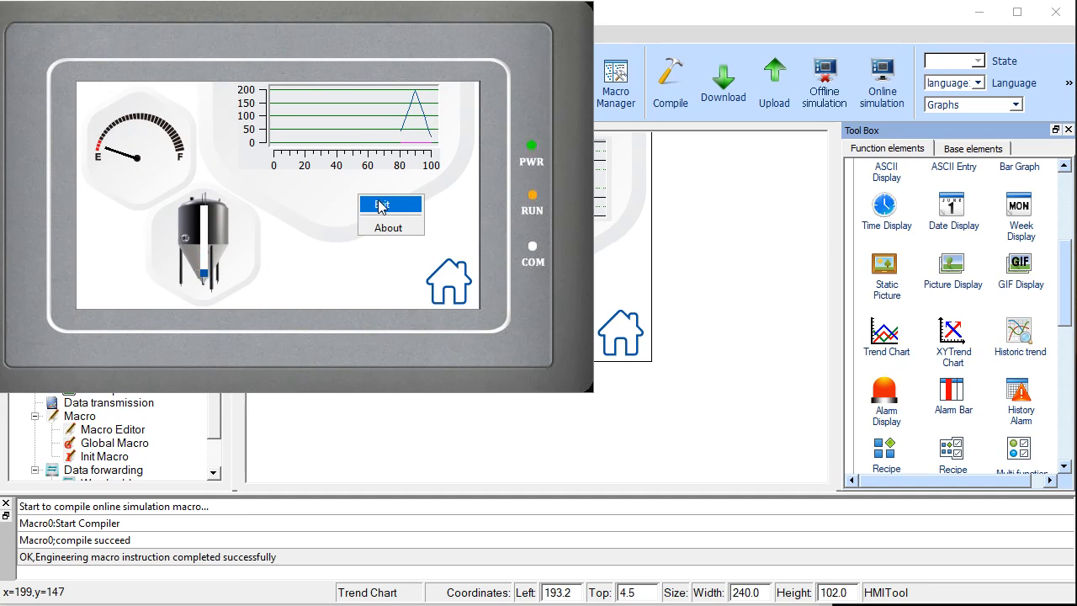
pyautogui.click(380, 205)
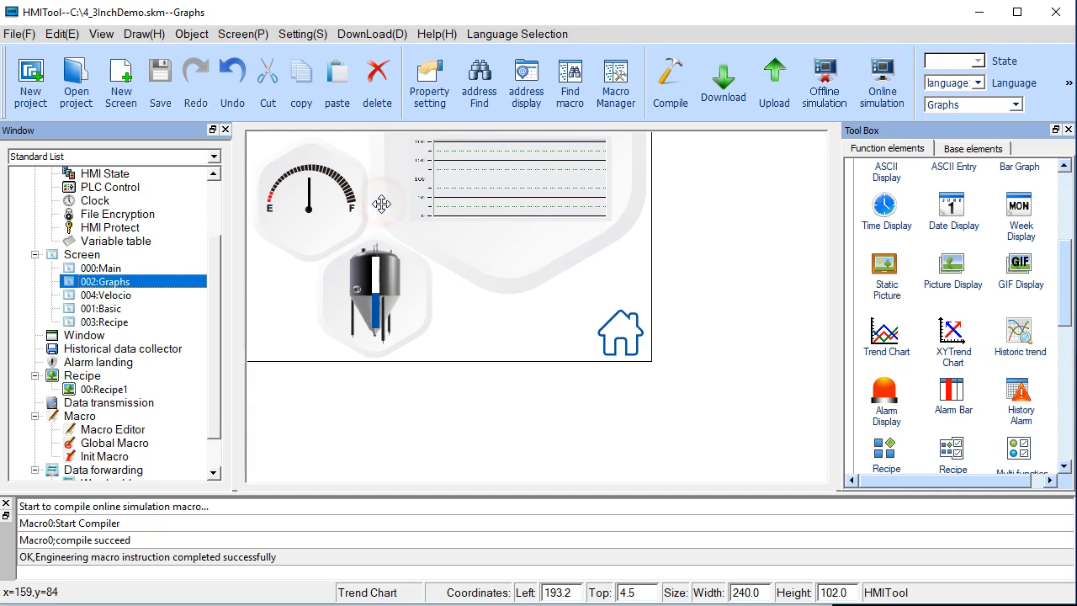
pyautogui.doubleClick(310, 200)
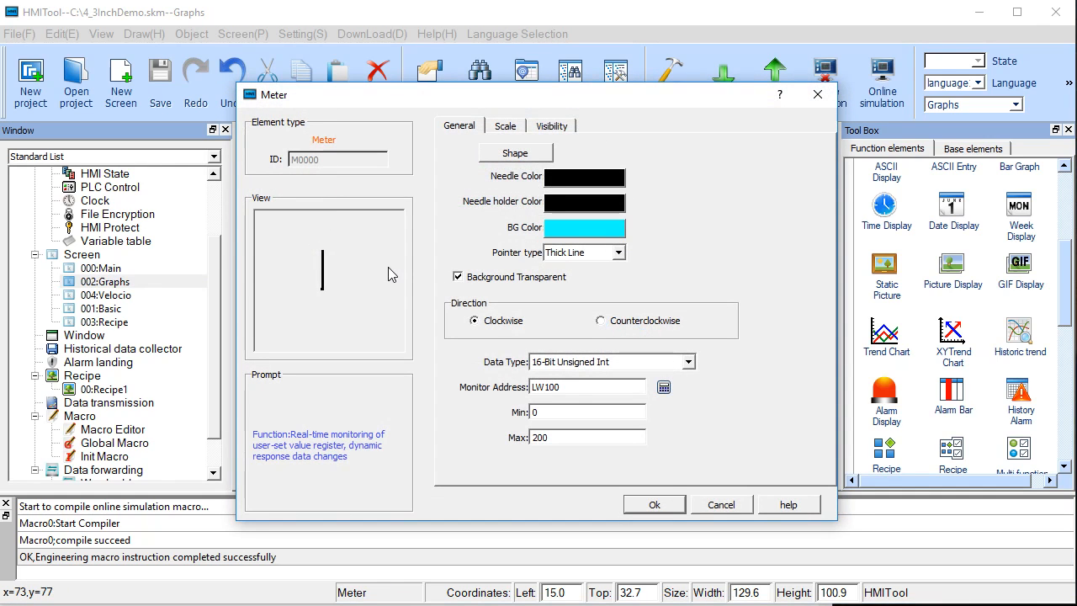
pyautogui.click(571, 387)
# - Preview the Diamond pointer type on the meter and restore Thick Line
pyautogui.click(617, 252)
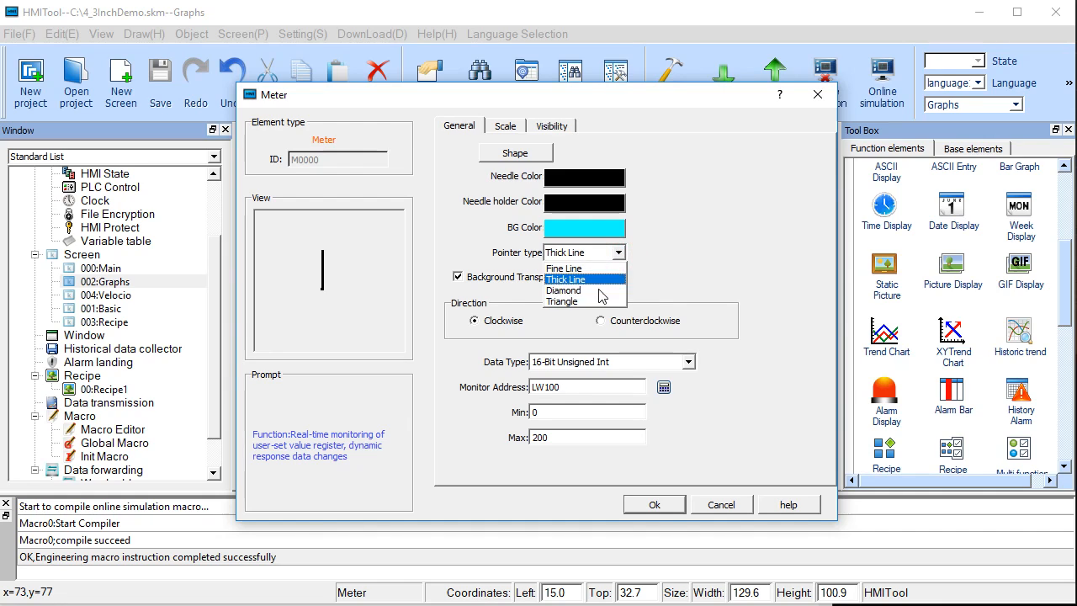
pyautogui.click(593, 292)
pyautogui.click(619, 253)
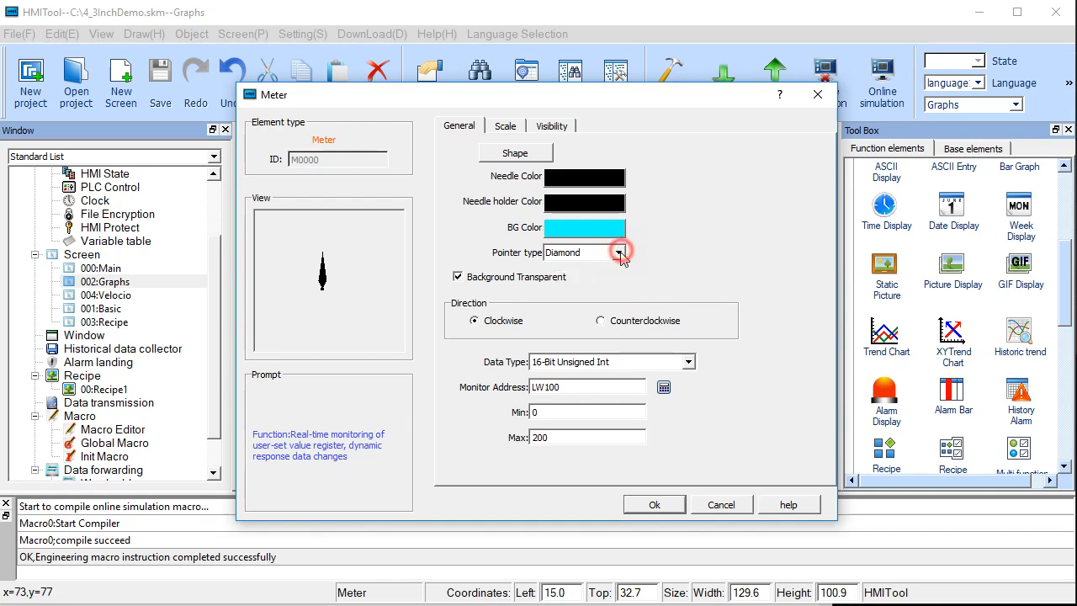
pyautogui.click(601, 283)
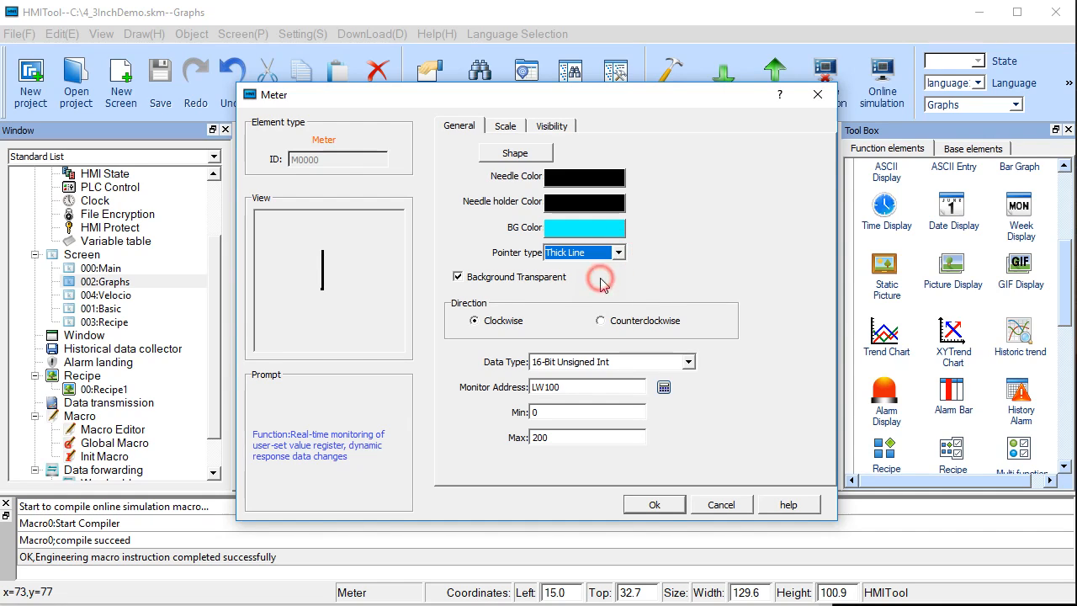
# - Preview the meter's scale display, turn it back off and accept the meter settings
pyautogui.click(503, 126)
pyautogui.click(458, 158)
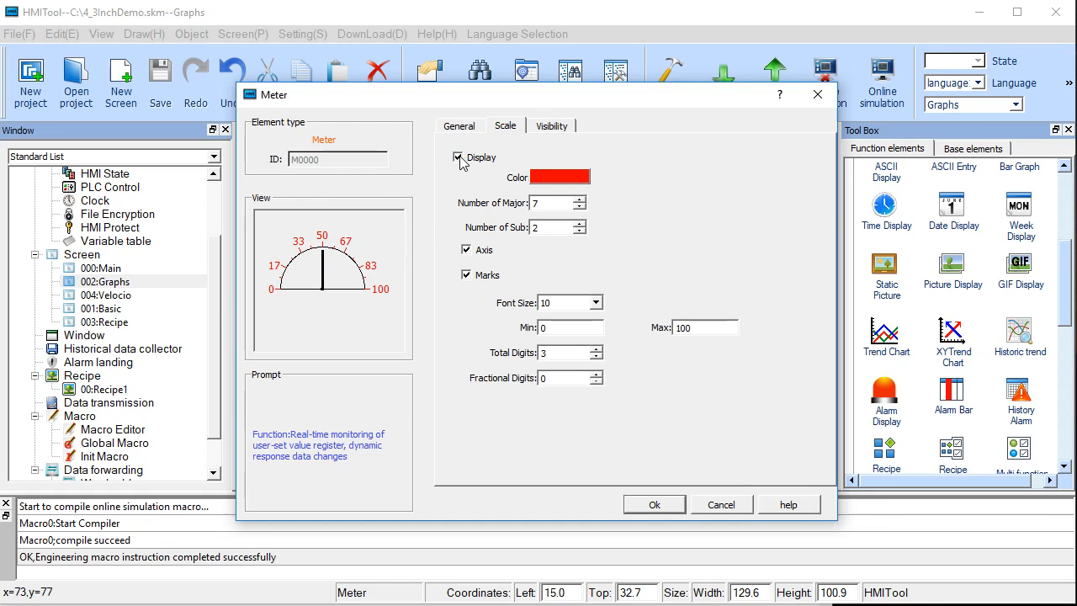
pyautogui.click(460, 158)
pyautogui.moveTo(482, 97); pyautogui.dragTo(691, 165)
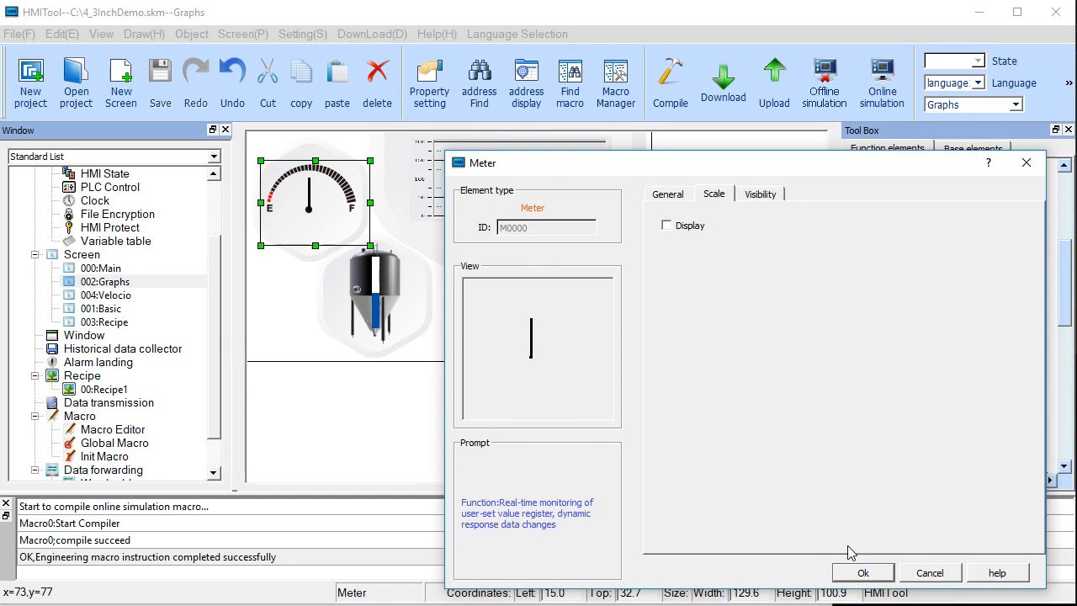
pyautogui.click(858, 571)
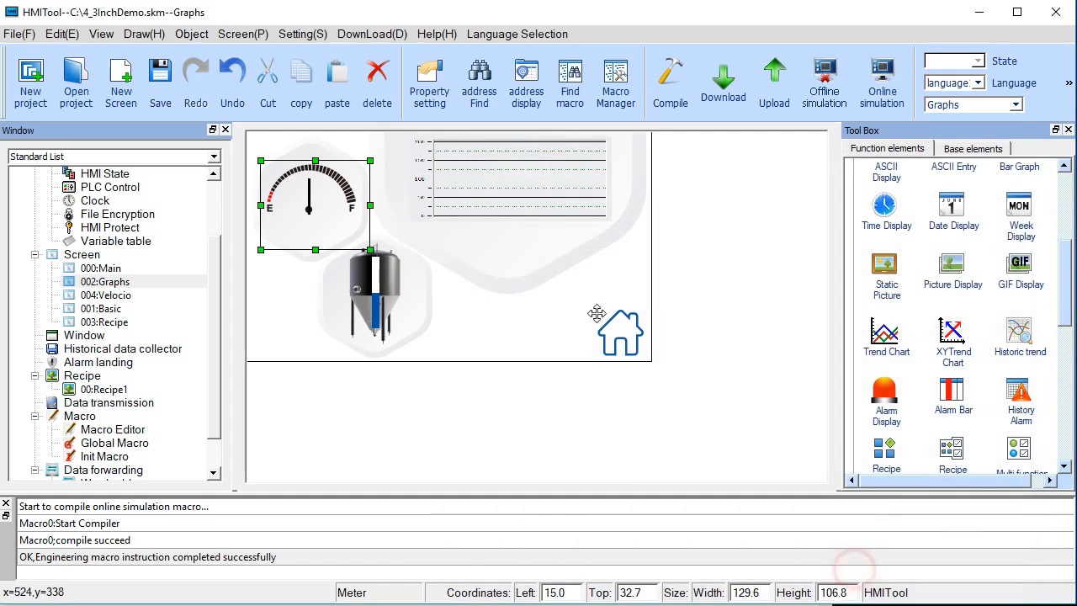
# - Inspect the background static picture's properties, close them without changes and deselect the picture
pyautogui.doubleClick(525, 263)
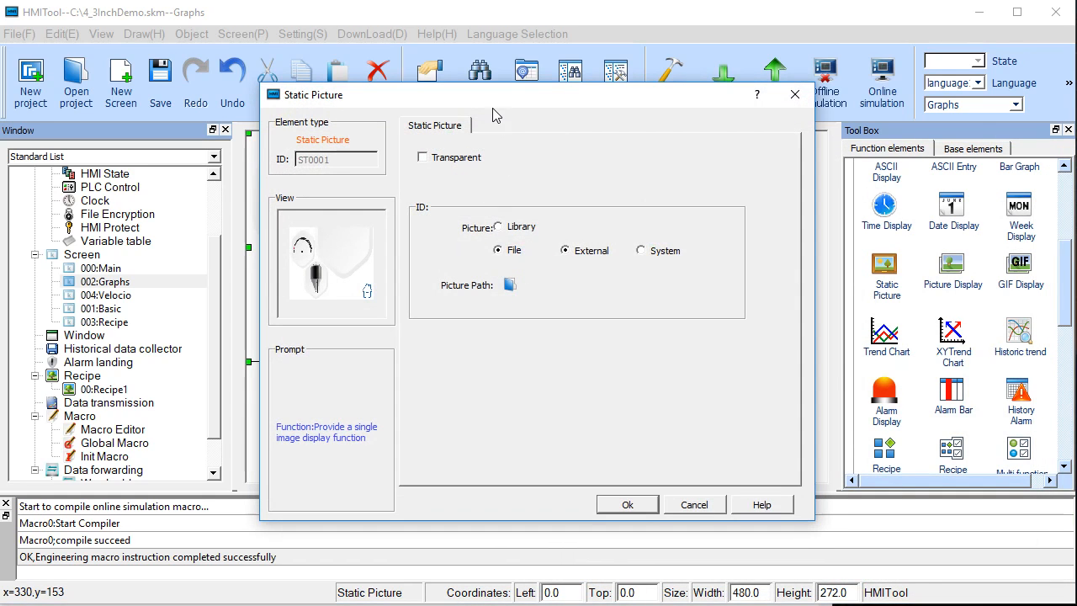
pyautogui.moveTo(493, 101); pyautogui.dragTo(730, 104)
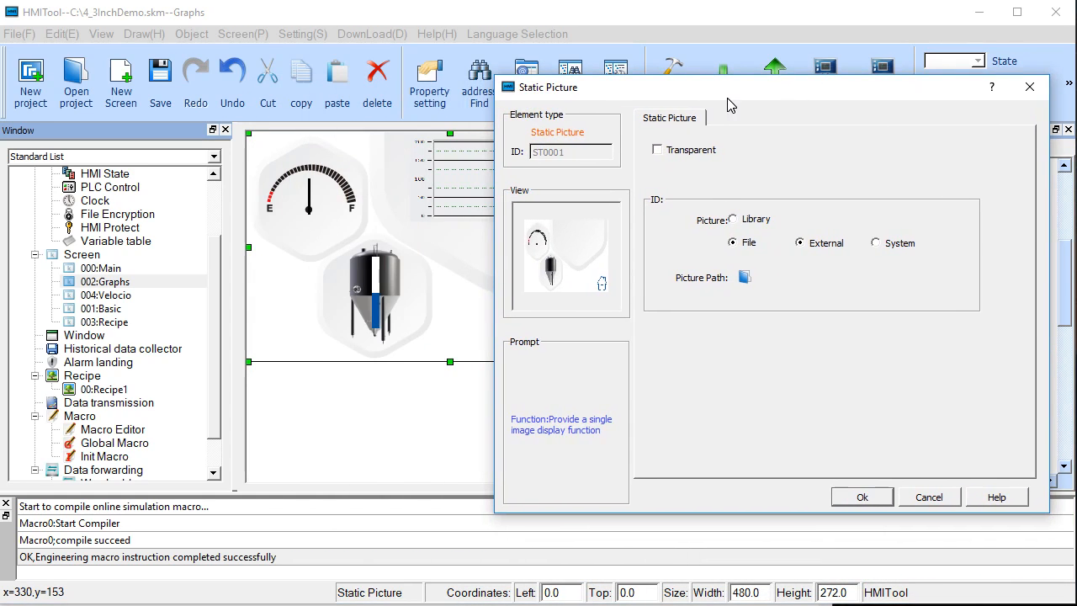
pyautogui.click(1031, 88)
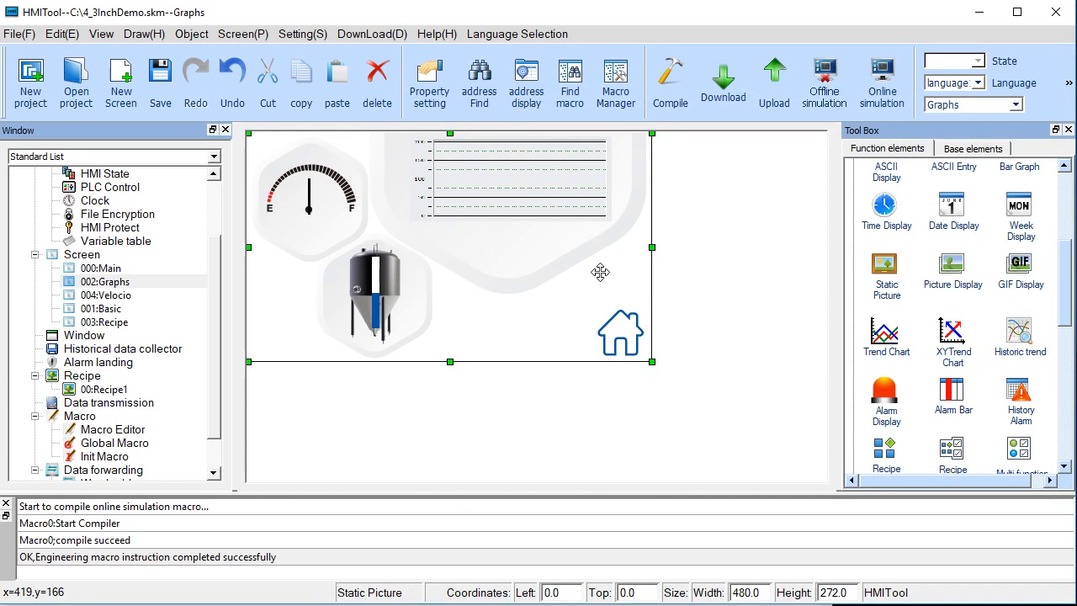
pyautogui.click(774, 243)
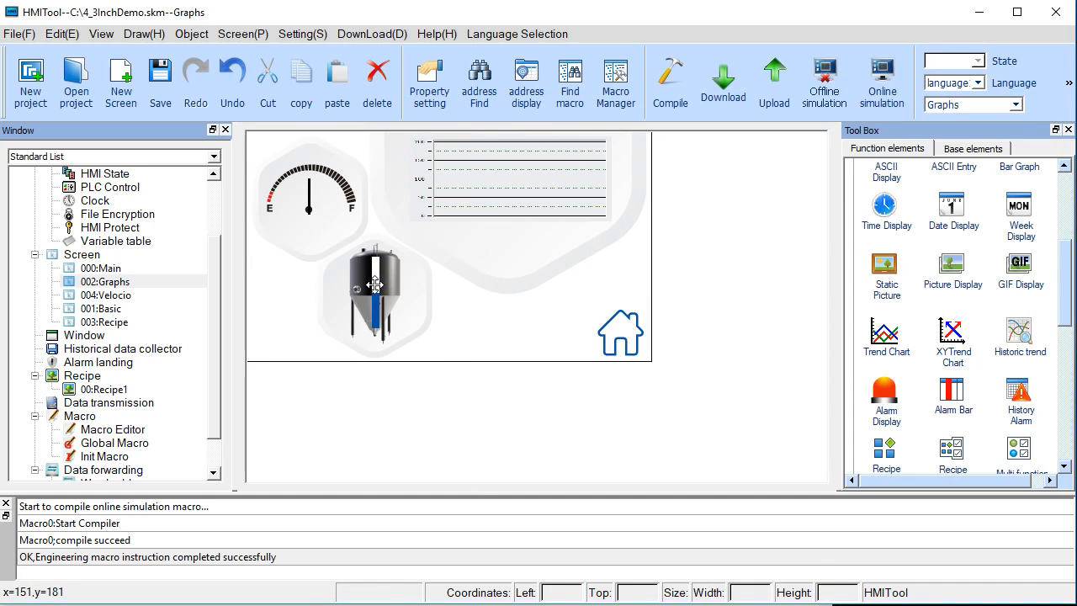
# - Find the Bar Graph element among the function elements and review the general properties of the tank's bar graph
pyautogui.scroll(-6, 1069, 345)
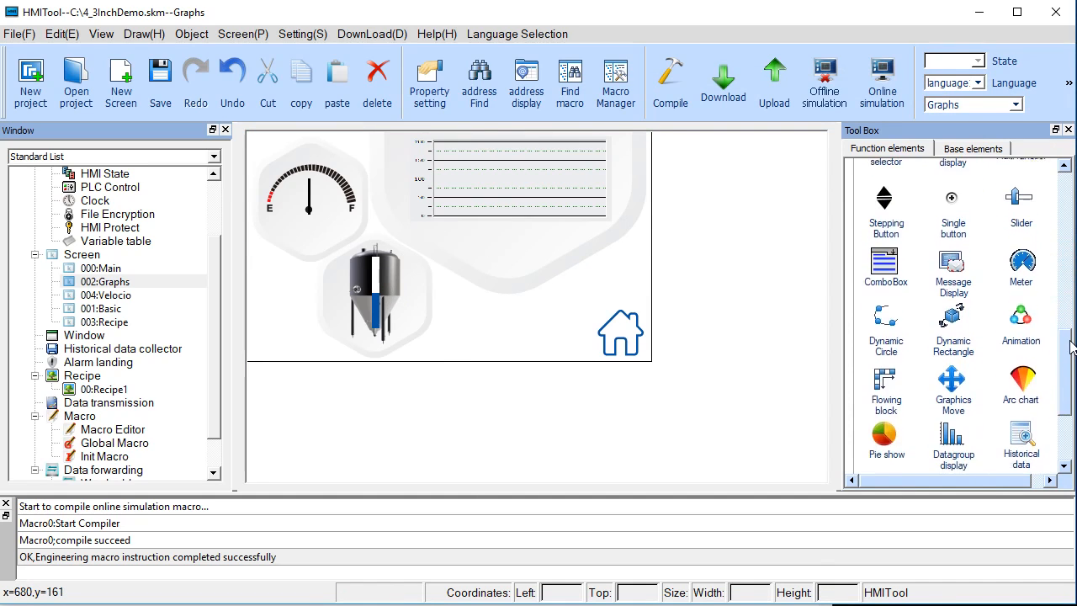
pyautogui.moveTo(1070, 341); pyautogui.dragTo(1070, 193)
pyautogui.click(376, 292)
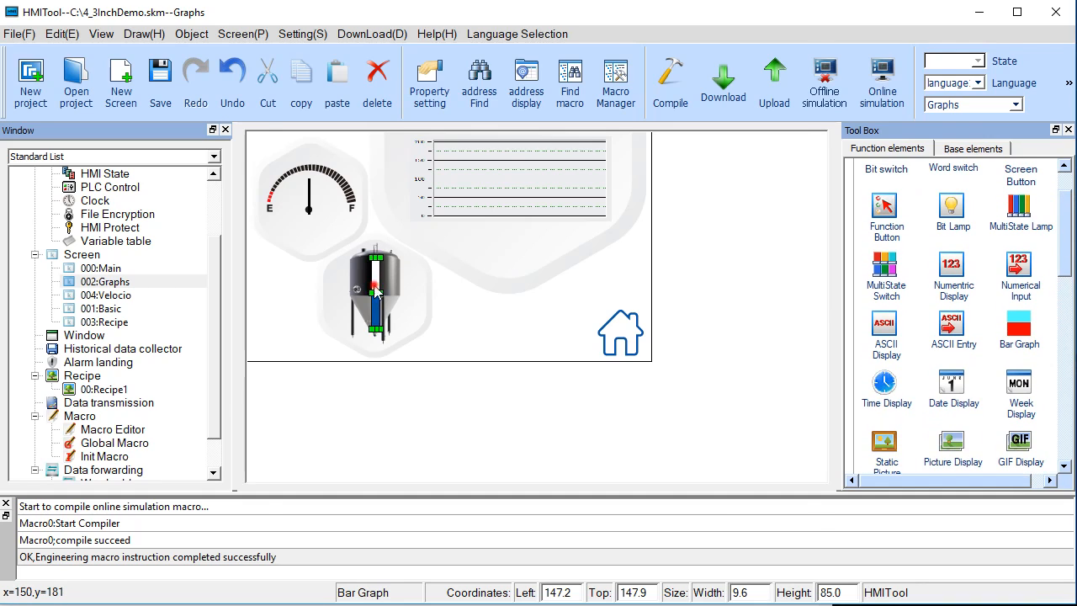
pyautogui.doubleClick(376, 291)
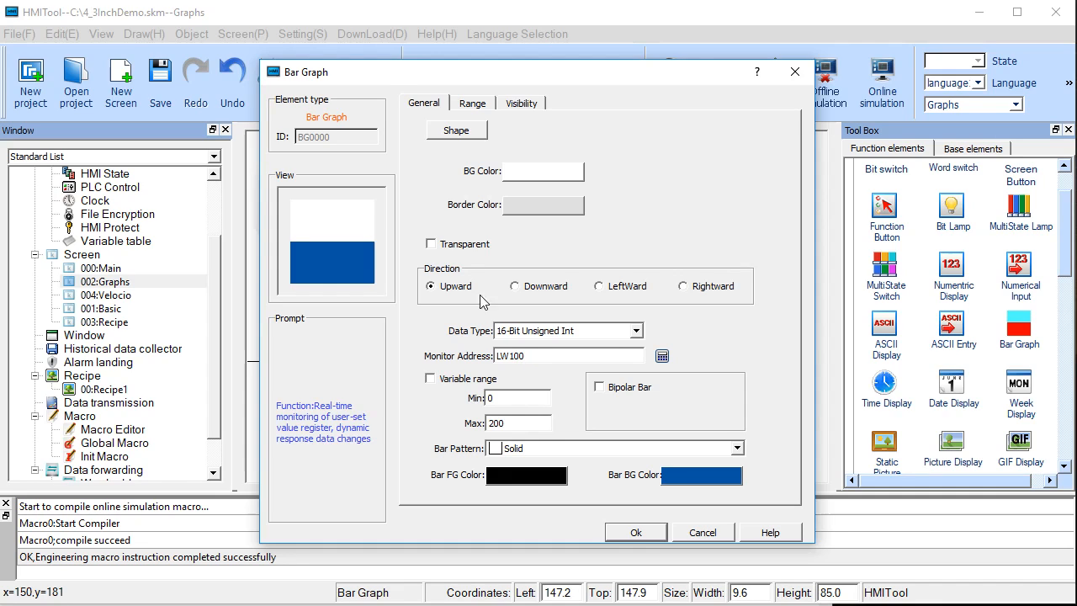
# - Preview the bar graph's range display option, turn it back off and accept the bar graph settings
pyautogui.click(473, 104)
pyautogui.click(424, 134)
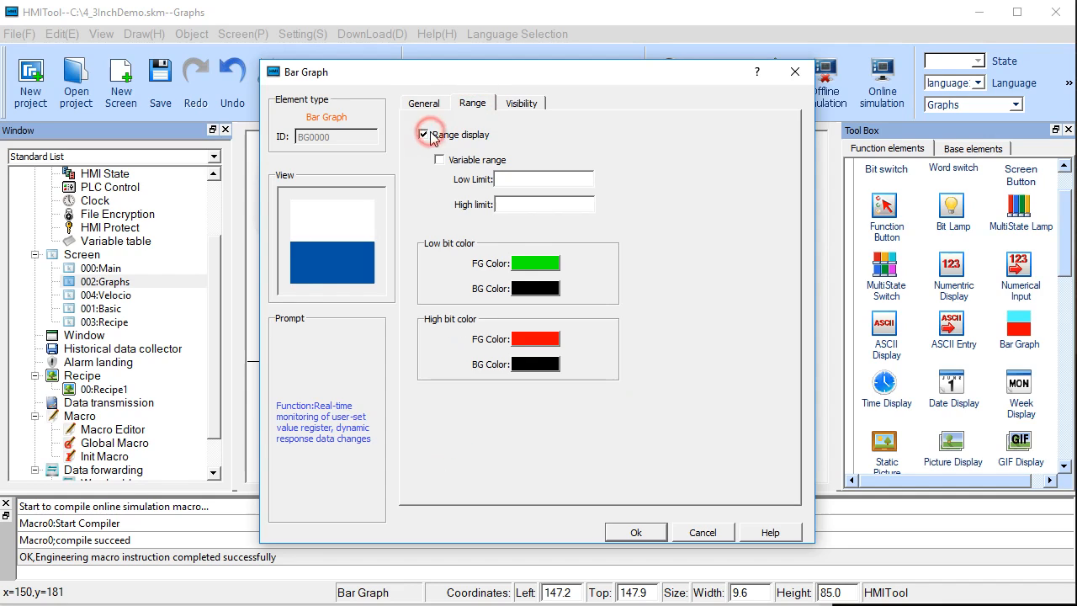
pyautogui.click(424, 135)
pyautogui.click(429, 105)
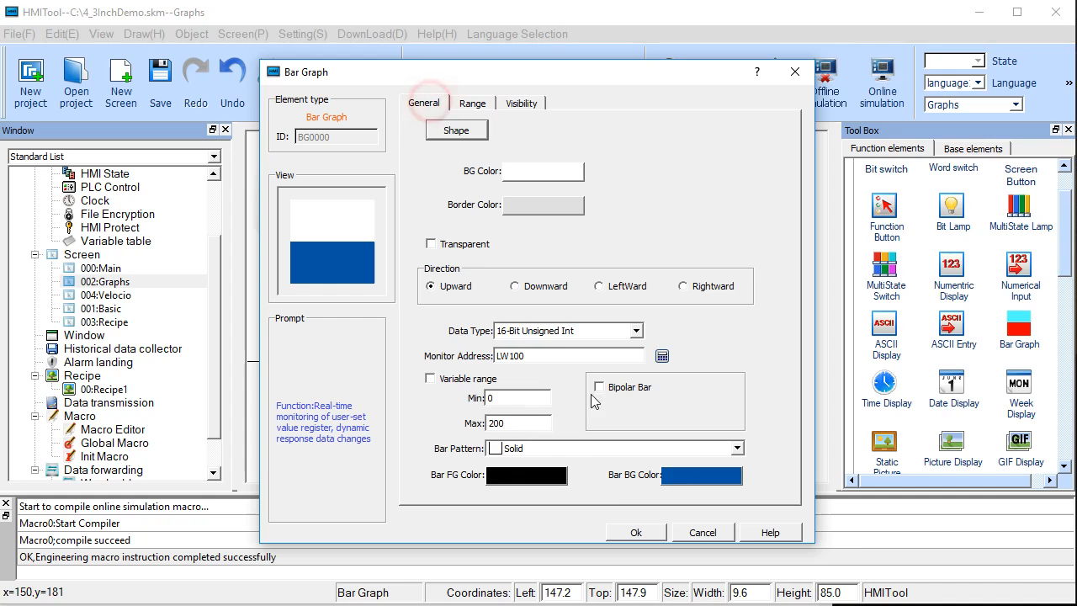
pyautogui.click(633, 532)
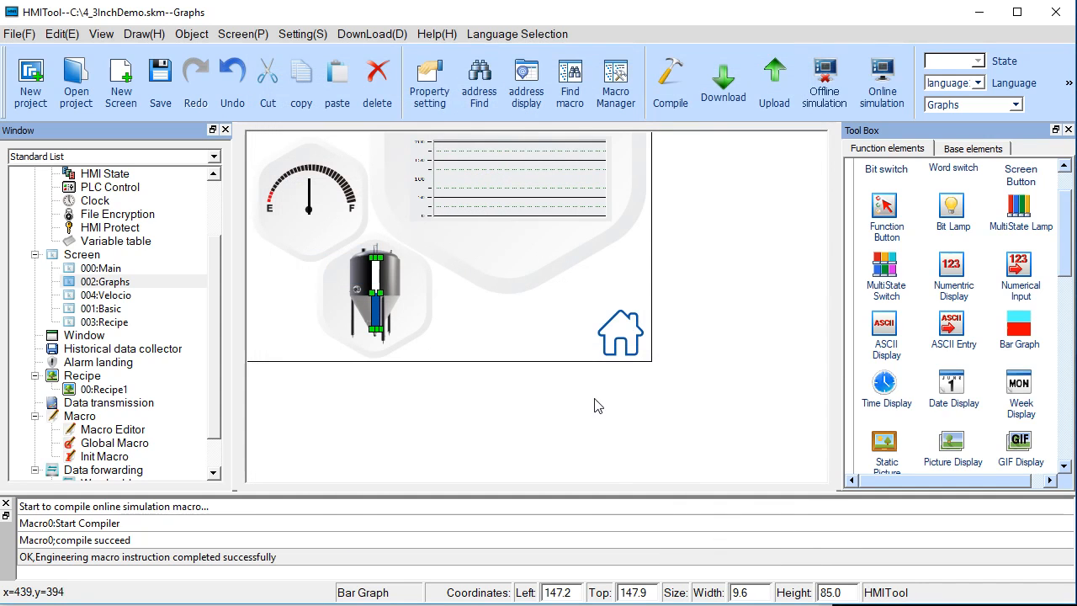
# - Examine the trend chart's read trigger bit, read address and pen settings, and close its properties
pyautogui.doubleClick(538, 202)
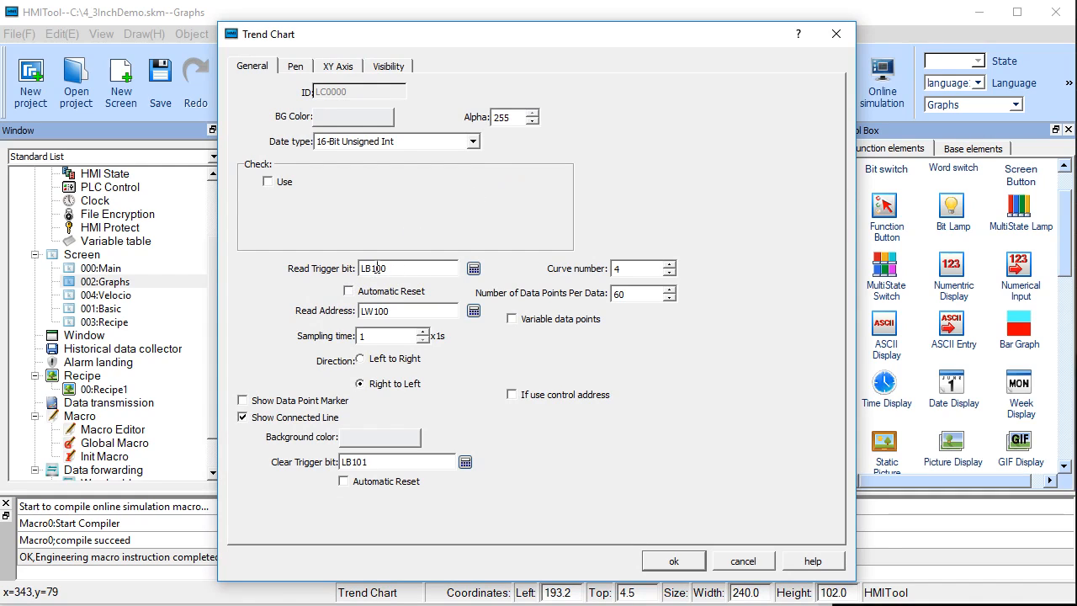
pyautogui.moveTo(365, 311); pyautogui.dragTo(405, 309)
pyautogui.click(404, 309)
pyautogui.click(302, 67)
pyautogui.moveTo(352, 38)
pyautogui.mouseDown()
pyautogui.moveTo(425, 41)
pyautogui.moveTo(703, 201)
pyautogui.moveTo(413, 41)
pyautogui.moveTo(354, 27)
pyautogui.mouseUp()
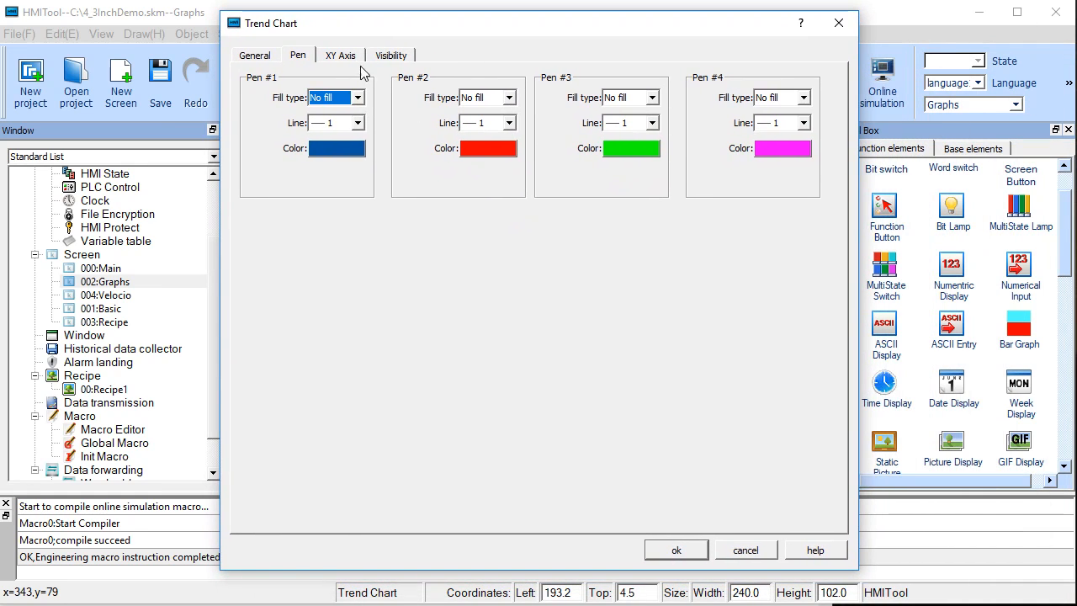
pyautogui.click(252, 54)
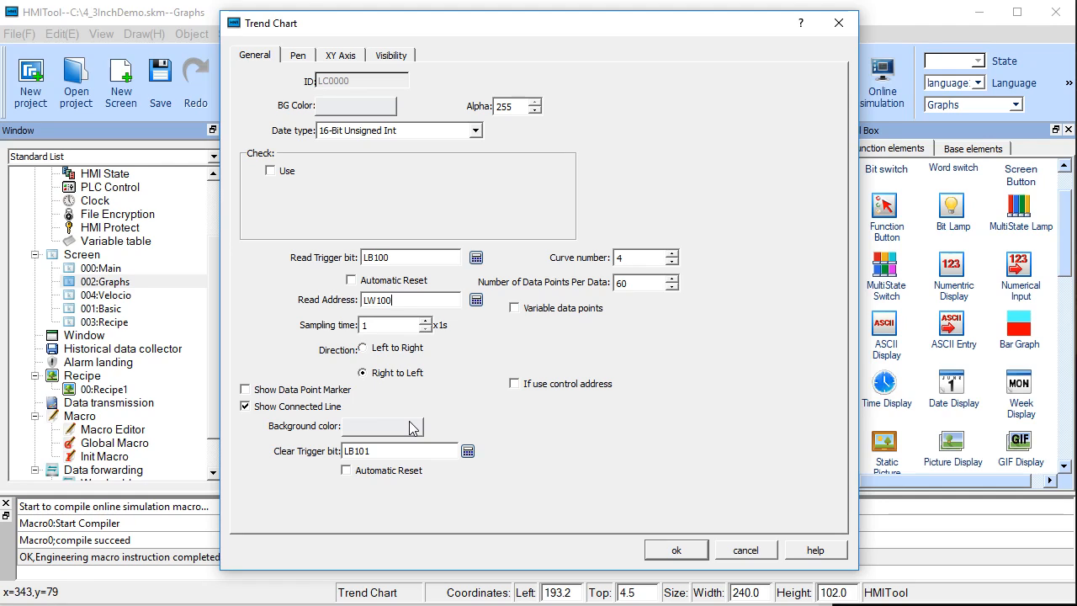
pyautogui.click(388, 256)
pyautogui.click(417, 300)
pyautogui.click(673, 551)
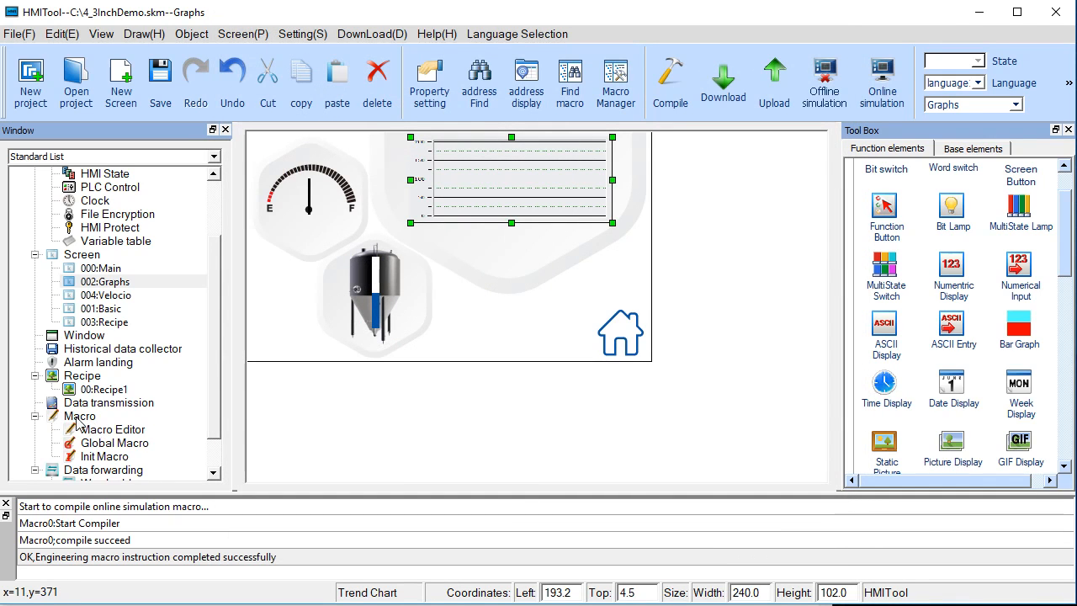
# - Open Macro0 in the macro editor and examine its variable table down to the ReadGraph variable
pyautogui.click(101, 430)
pyautogui.doubleClick(101, 430)
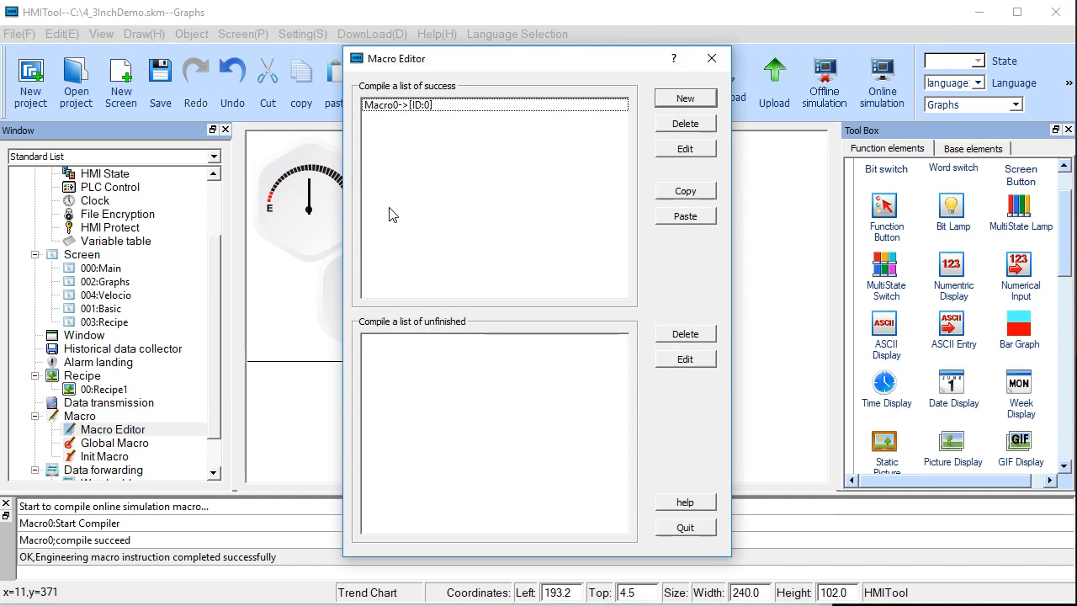
pyautogui.doubleClick(428, 107)
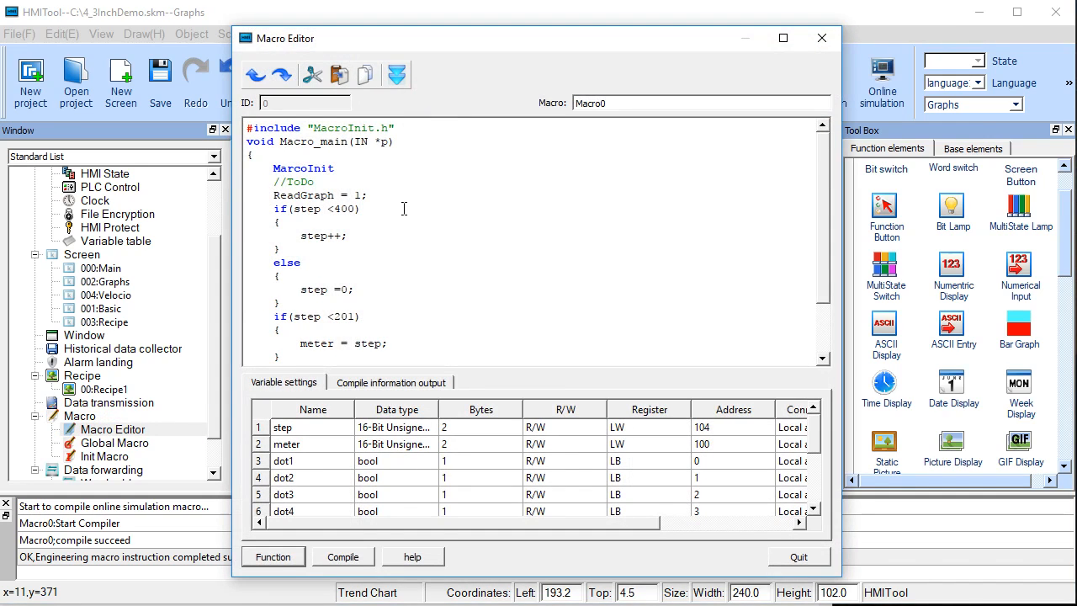
pyautogui.scroll(-2, 403, 209)
pyautogui.scroll(2, 404, 209)
pyautogui.scroll(-2, 807, 446)
pyautogui.scroll(2, 807, 445)
pyautogui.scroll(-2, 814, 458)
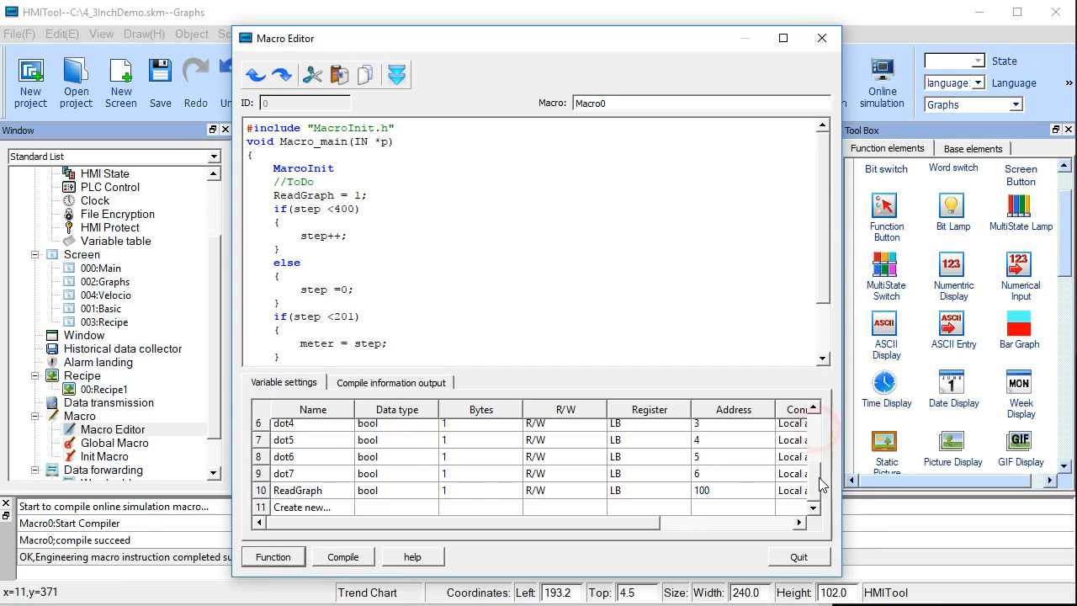
pyautogui.click(632, 491)
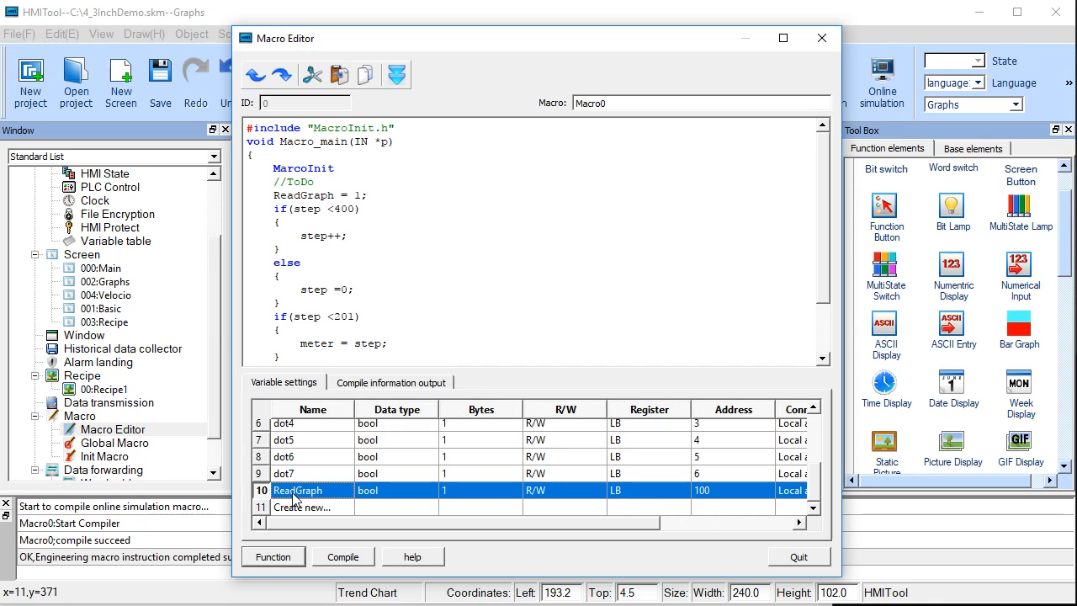
# - Read through Macro0's code for ReadGraph, step and meter, and compare it with the variable table
pyautogui.click(294, 196)
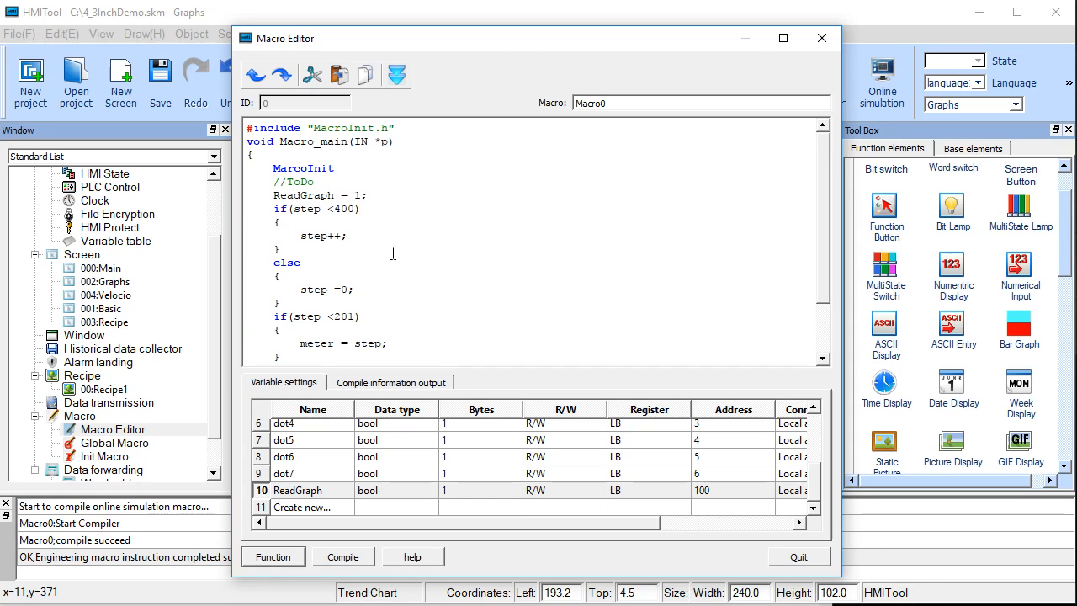
pyautogui.scroll(-2, 323, 230)
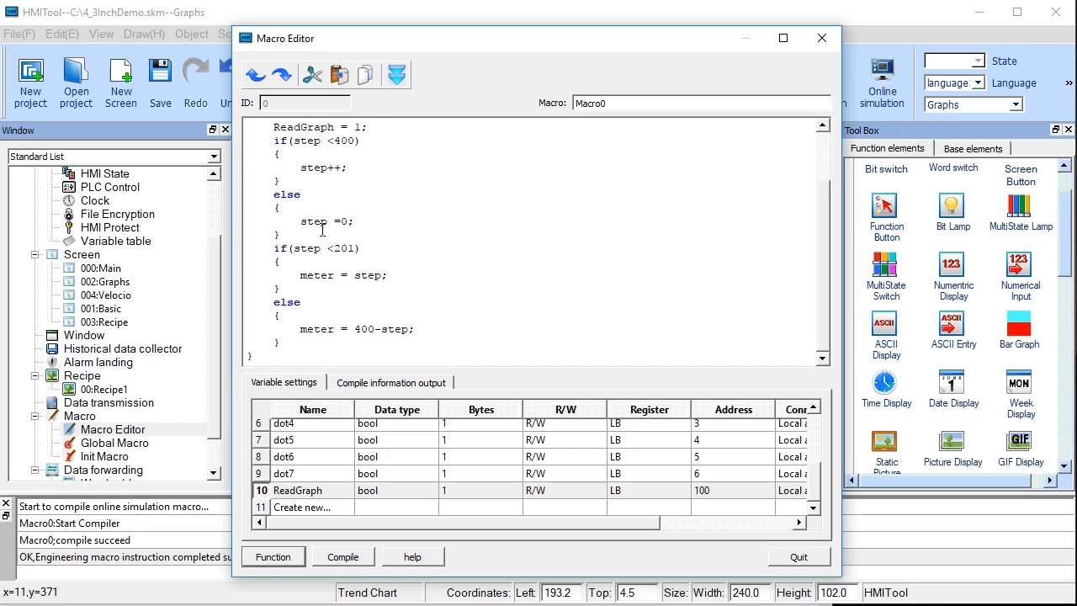
pyautogui.moveTo(819, 246); pyautogui.dragTo(818, 214)
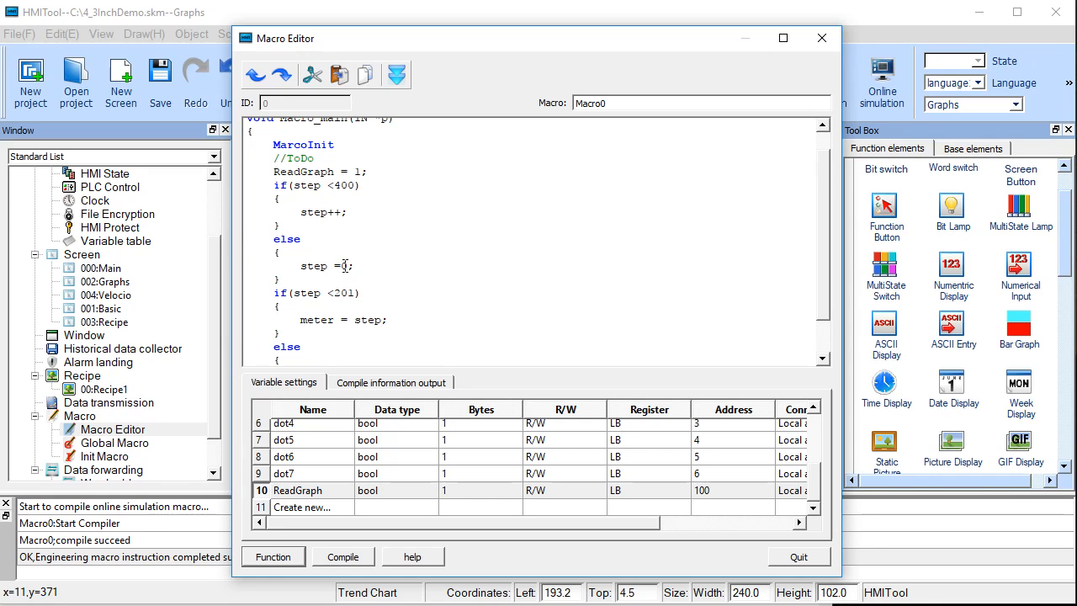
pyautogui.scroll(-1, 364, 293)
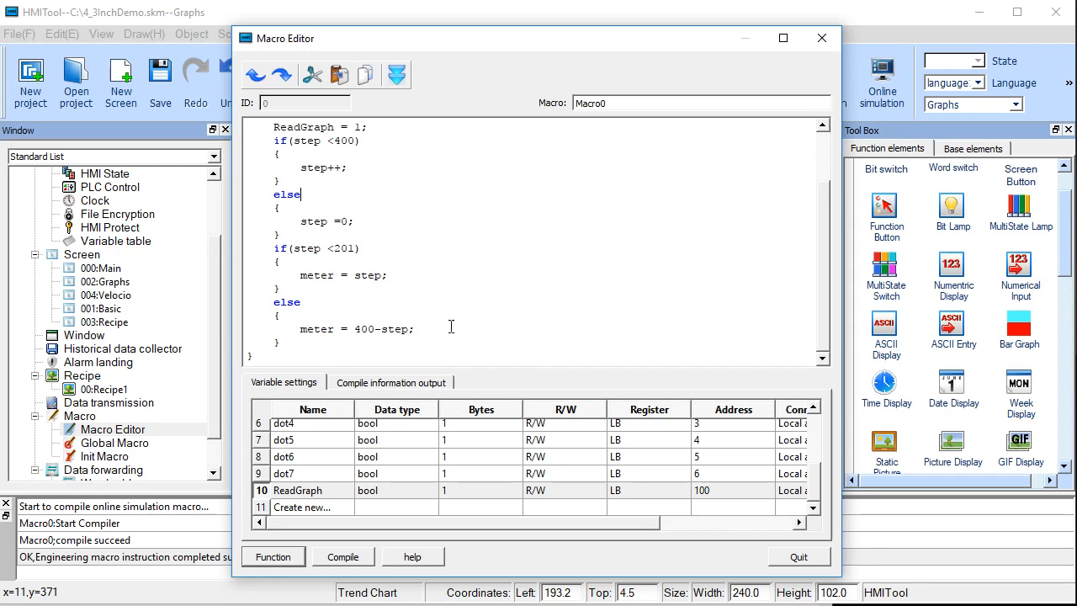
pyautogui.scroll(2, 451, 326)
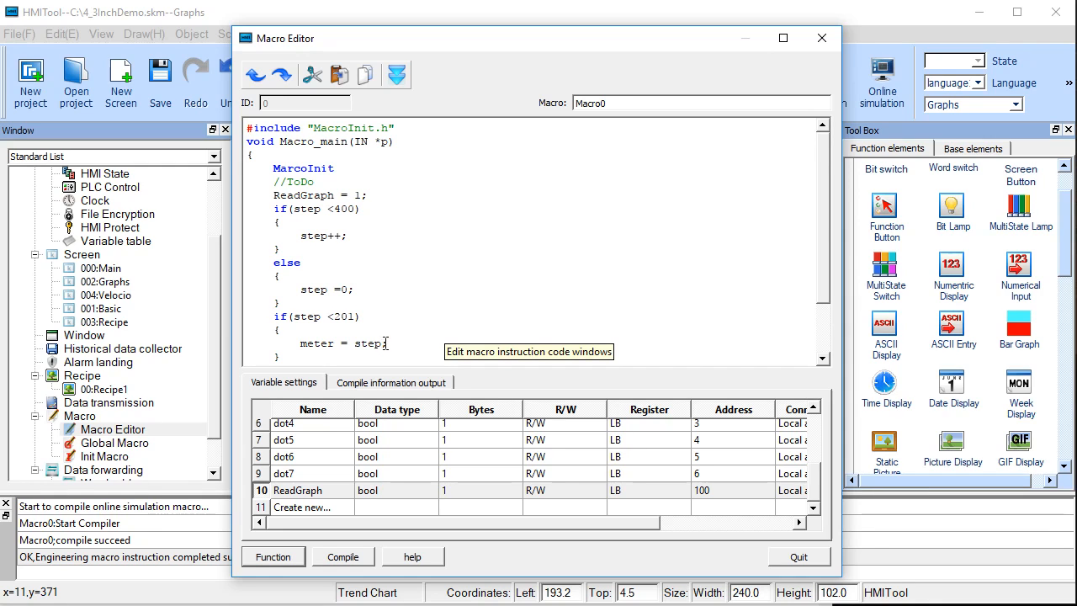
pyautogui.scroll(-2, 371, 267)
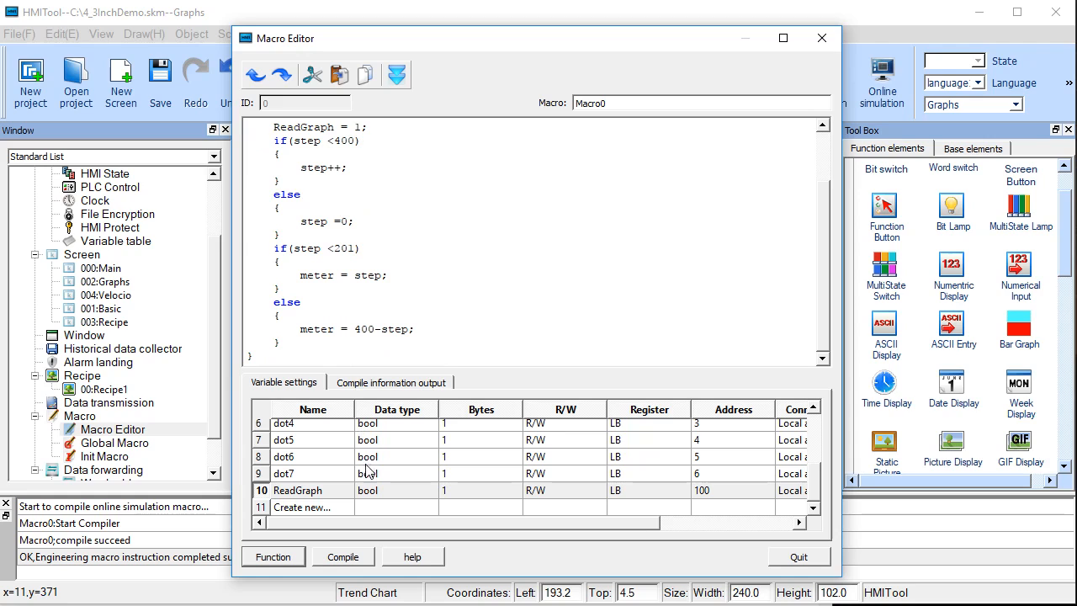
pyautogui.scroll(2, 410, 479)
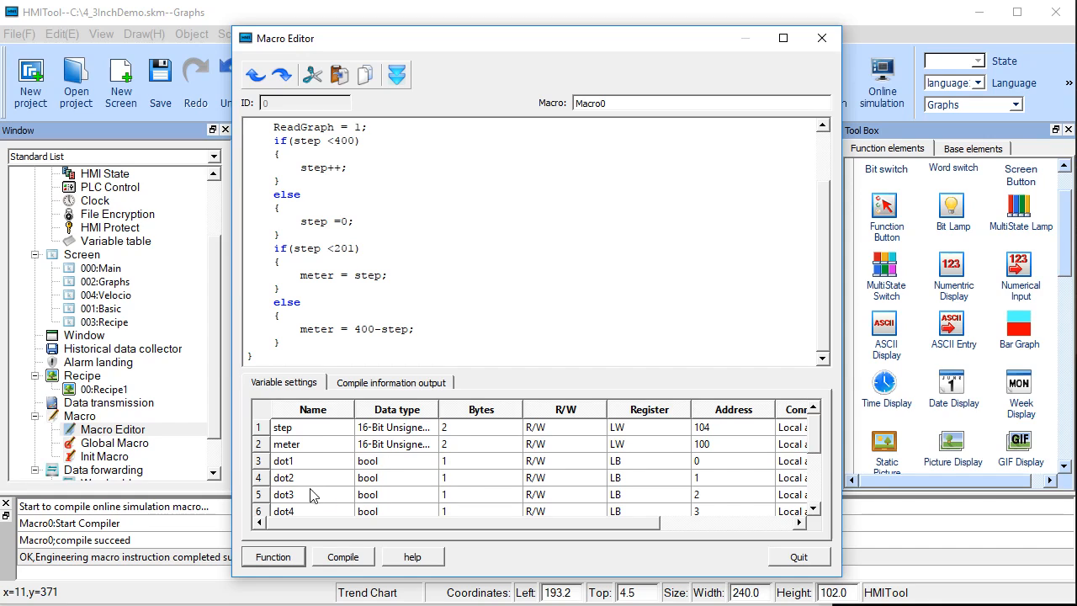
pyautogui.scroll(-1, 820, 443)
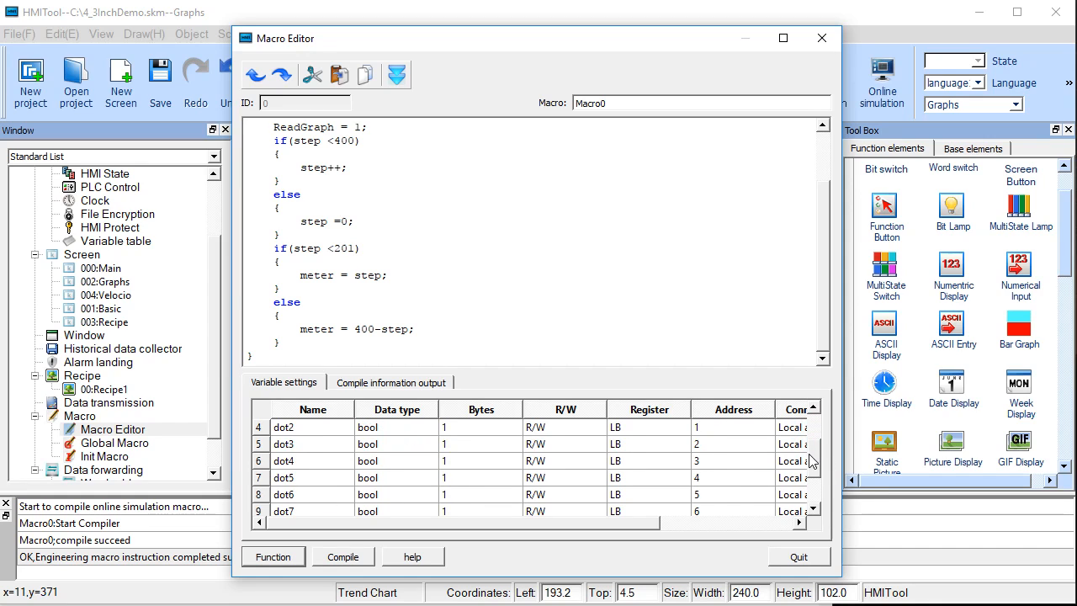
# - Delete the variables dot1, dot2 and dot4 from Macro0's variable table
pyautogui.click(328, 429)
pyautogui.rightClick(328, 430)
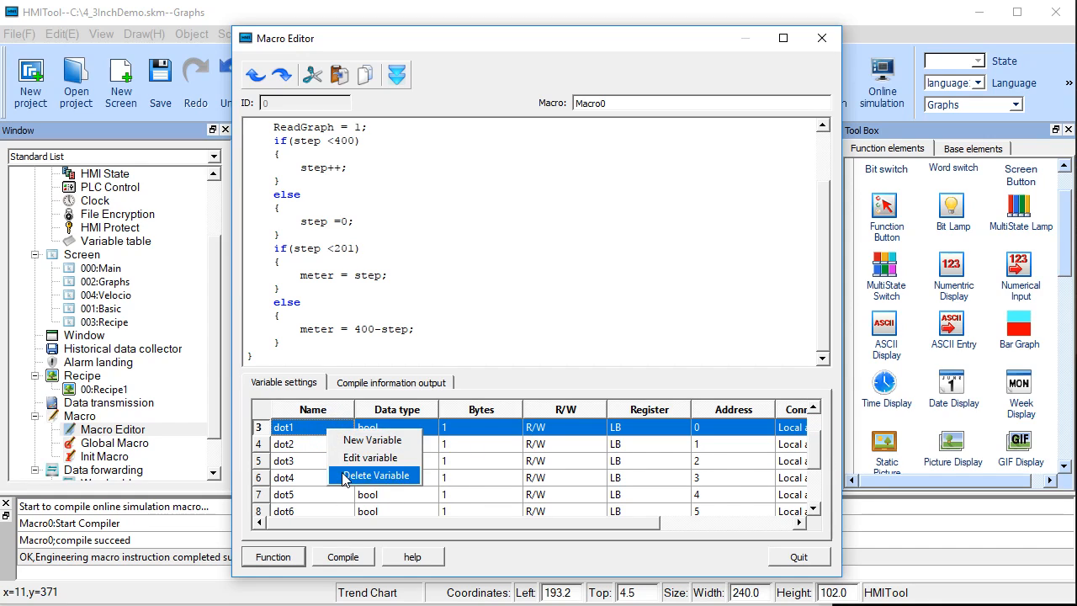
pyautogui.click(336, 473)
pyautogui.rightClick(303, 454)
pyautogui.click(336, 500)
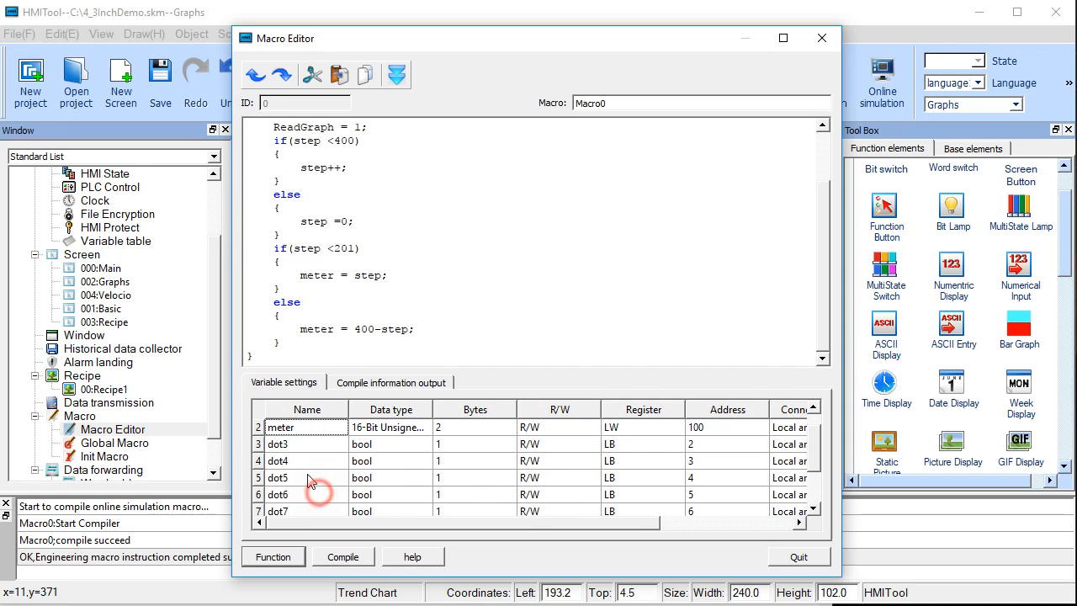
pyautogui.click(299, 461)
pyautogui.rightClick(308, 462)
pyautogui.click(341, 510)
# - Delete the leftover variables dot5, dot6, dot3 and dot7 so only step, meter and ReadGraph stay in the table
pyautogui.click(298, 463)
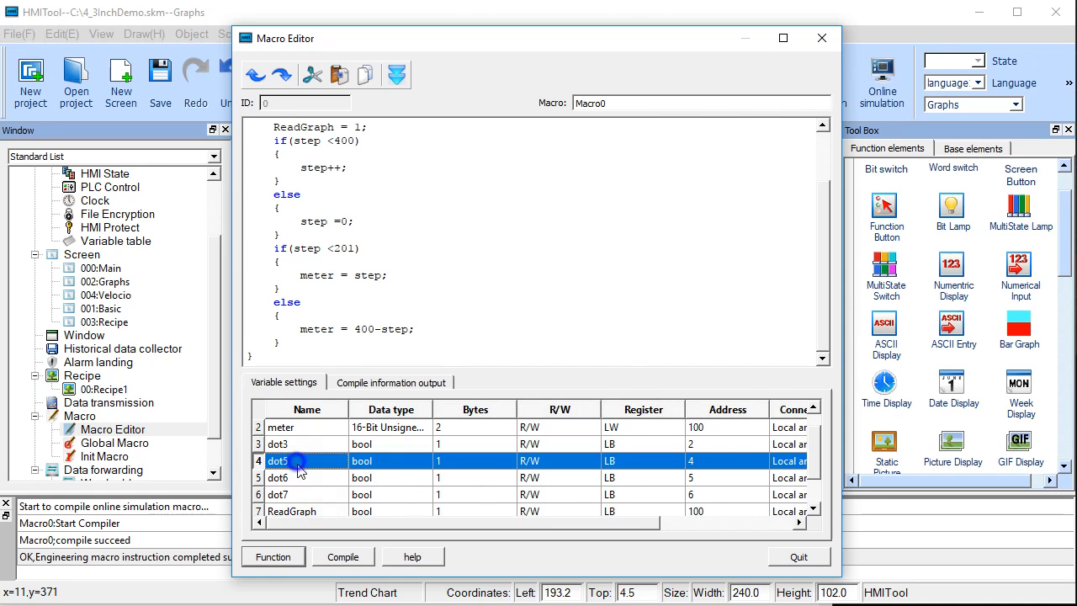
pyautogui.rightClick(304, 465)
pyautogui.click(336, 510)
pyautogui.click(304, 468)
pyautogui.rightClick(305, 468)
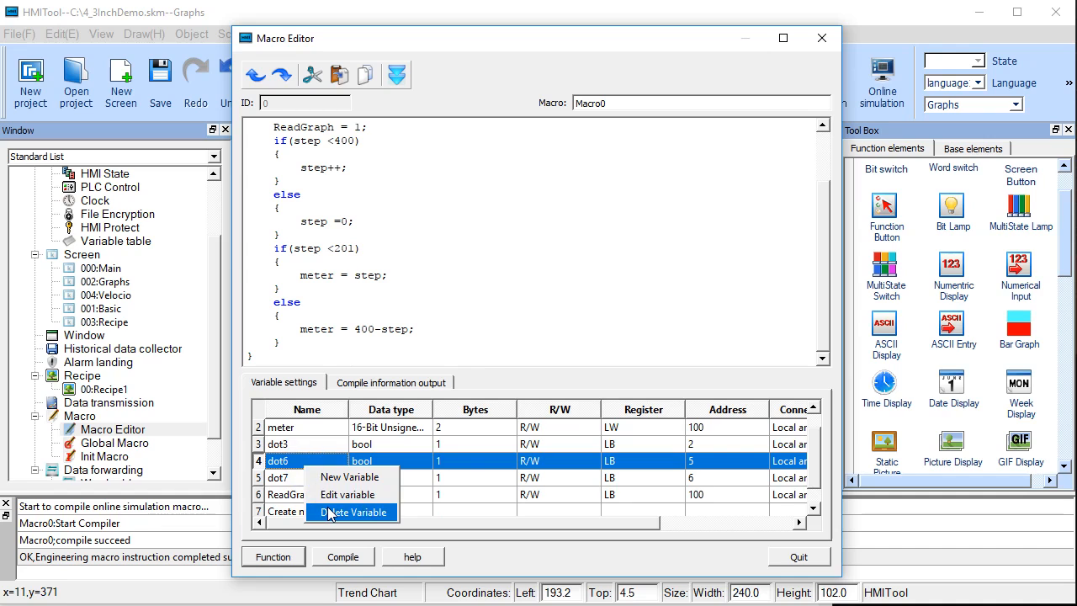
pyautogui.click(336, 510)
pyautogui.click(294, 444)
pyautogui.rightClick(295, 444)
pyautogui.click(337, 486)
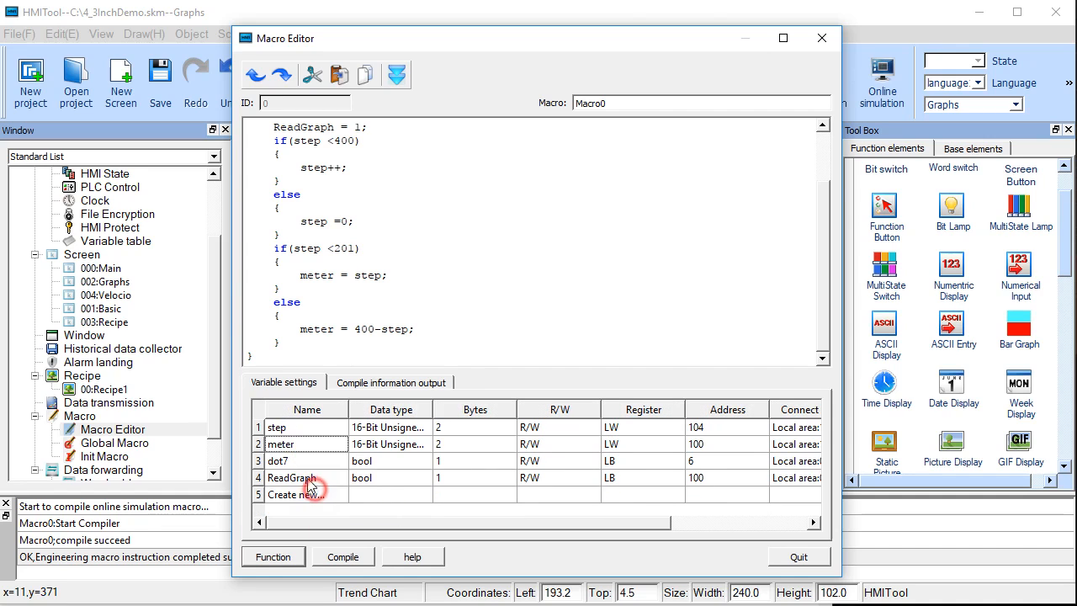
pyautogui.click(299, 461)
pyautogui.rightClick(305, 461)
pyautogui.click(335, 503)
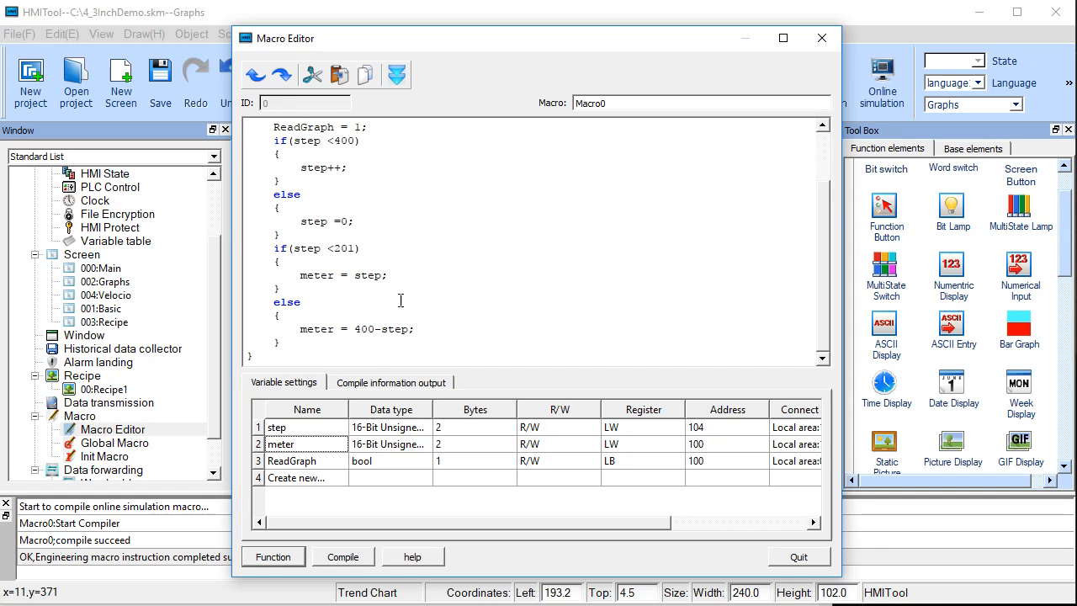
# - Compile Macro0 with the reduced variable table
pyautogui.scroll(2, 408, 266)
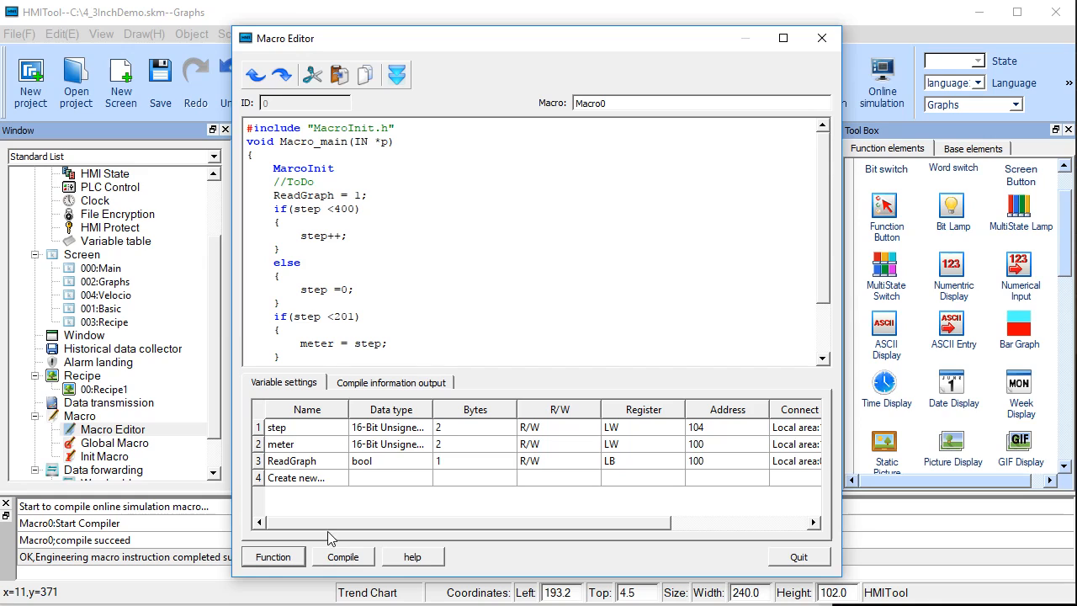
pyautogui.click(342, 559)
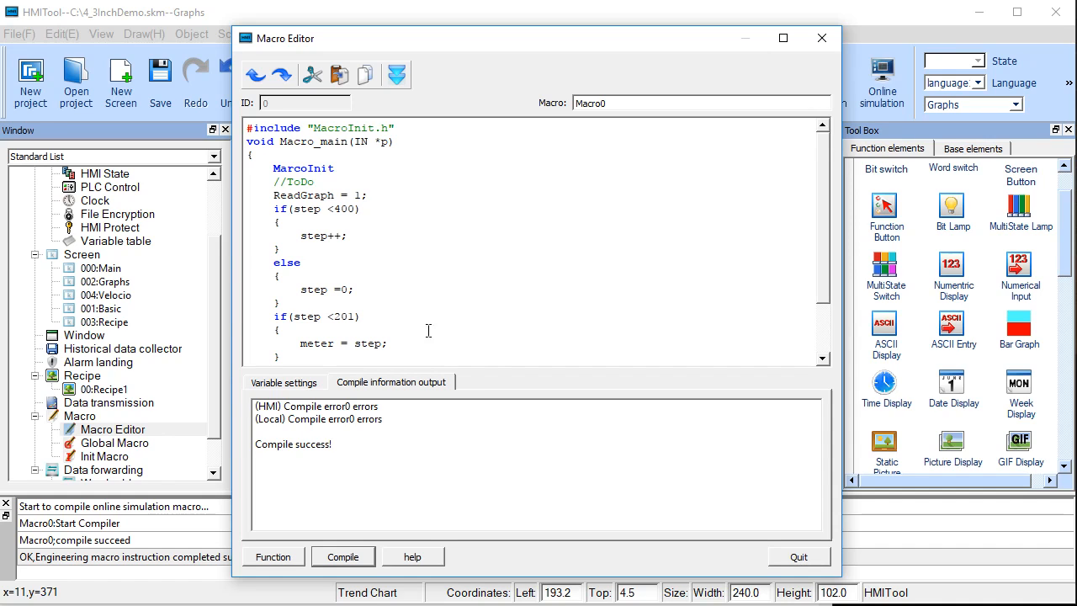
# - Remove the semicolon after "step =0" in Macro0 and compile it to demonstrate the compiler's error reporting
pyautogui.click(377, 289)
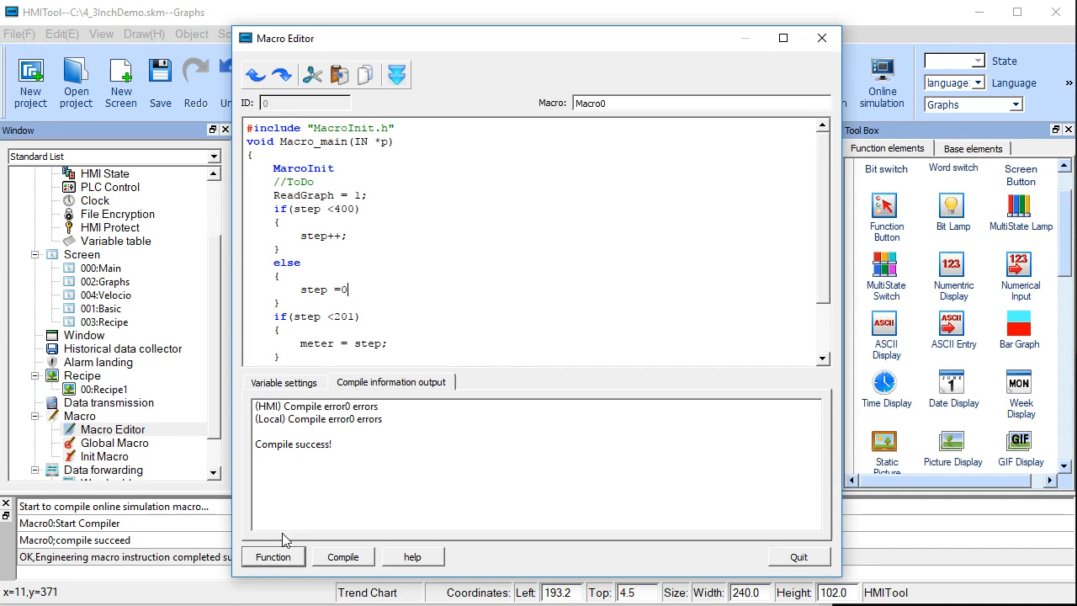
pyautogui.click(284, 559)
pyautogui.click(722, 463)
pyautogui.click(345, 557)
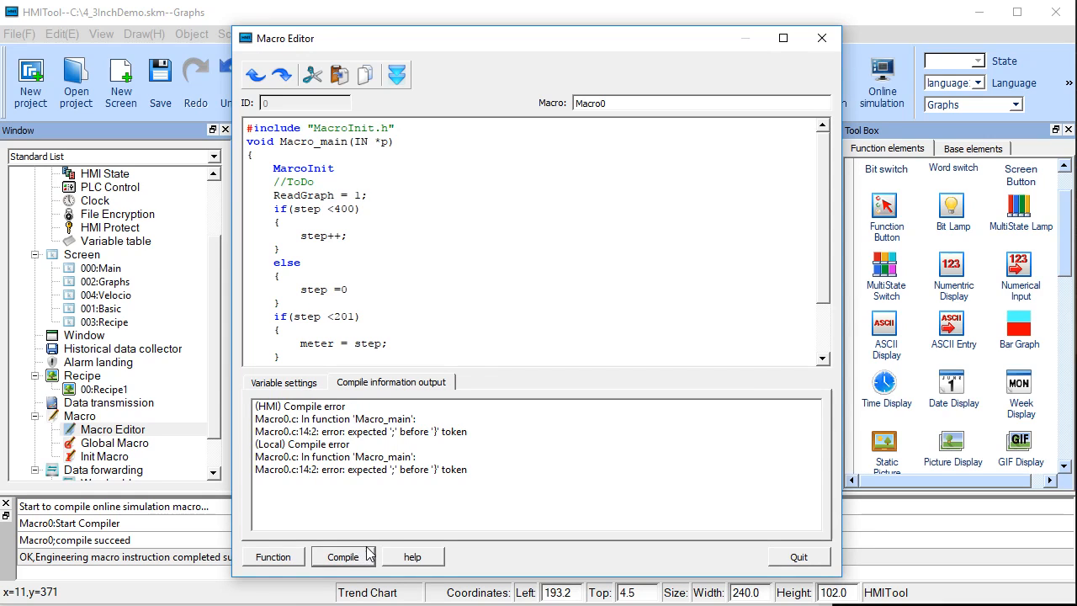
# - Restore the semicolon after "step =0", recompile Macro0 and close the macro editor and macro list
pyautogui.click(343, 291)
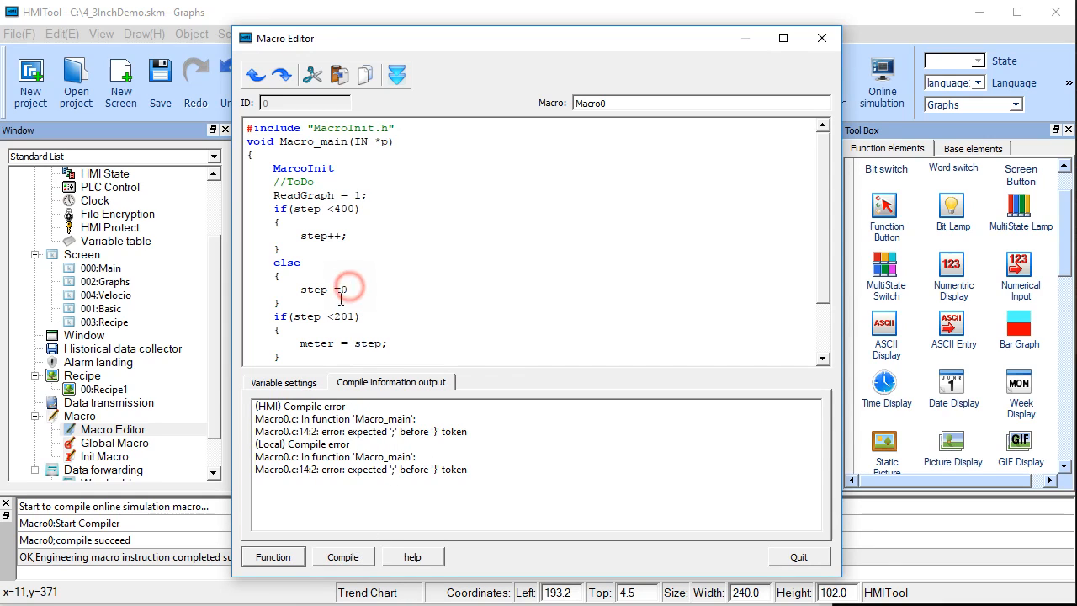
pyautogui.click(343, 557)
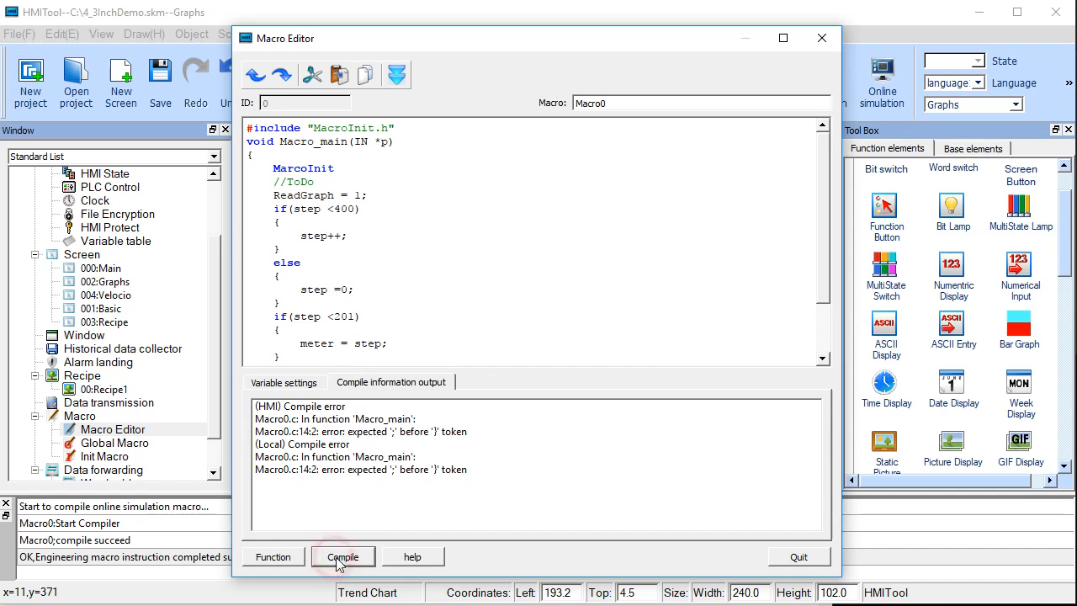
pyautogui.click(799, 557)
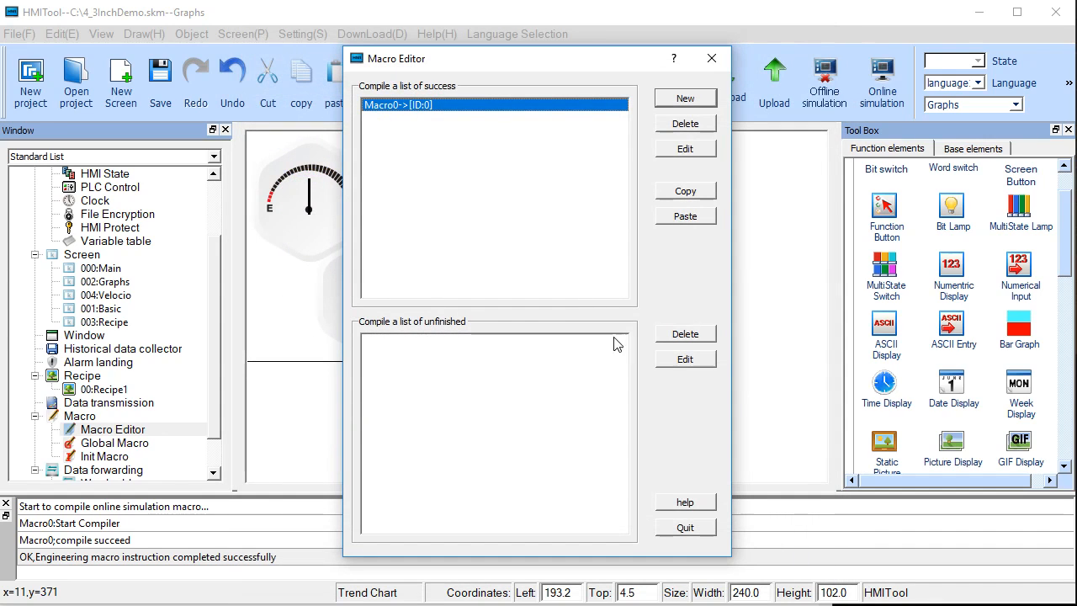
pyautogui.click(712, 58)
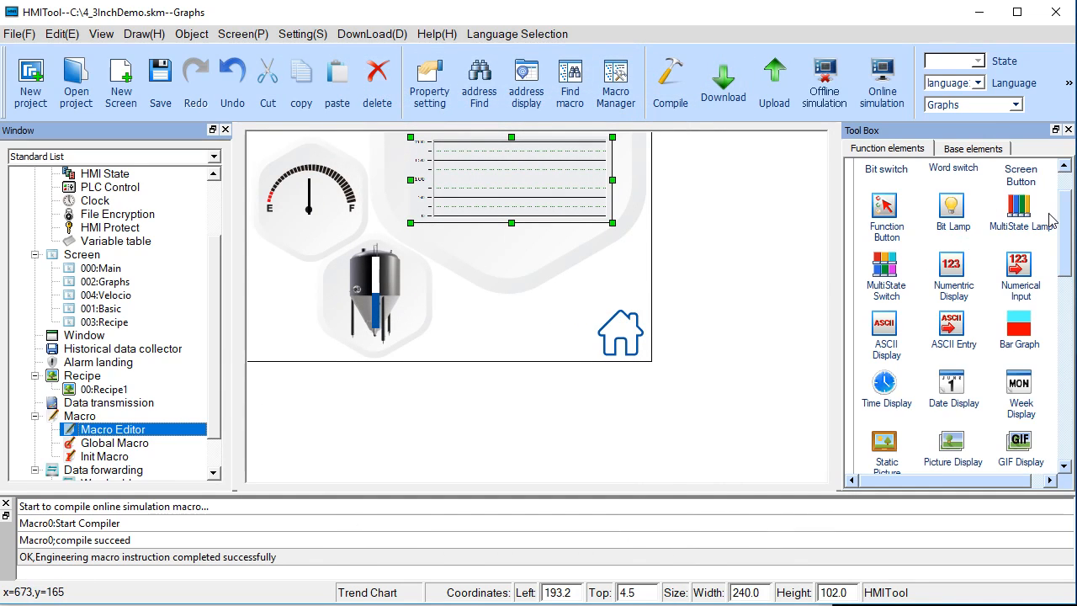
# - Preview the Use Macro option and its macro list in a new bit switch's settings, and discard the switch
pyautogui.scroll(2, 1052, 210)
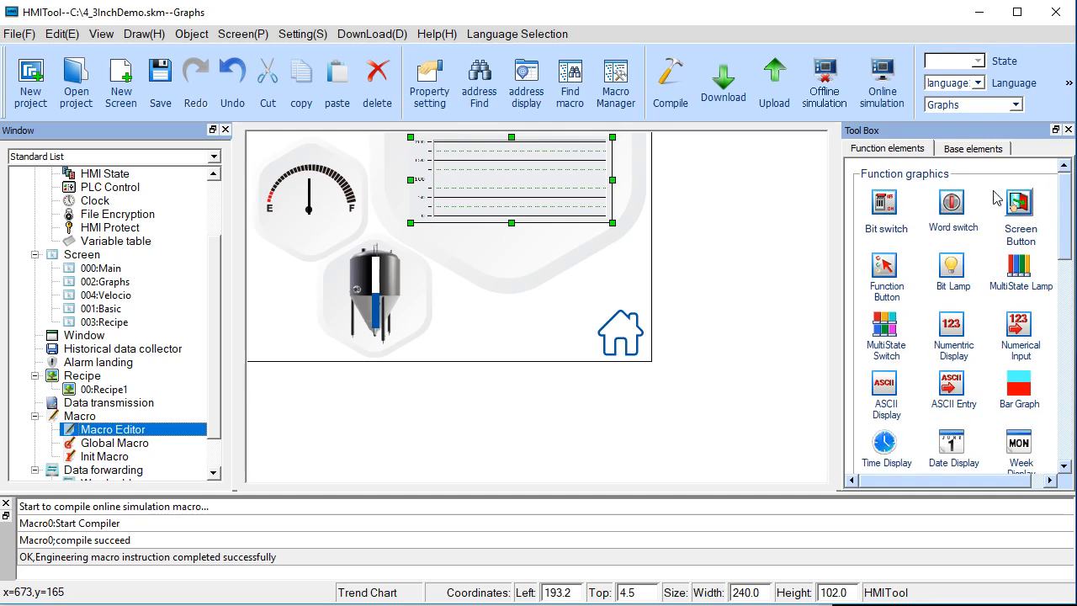
pyautogui.click(893, 208)
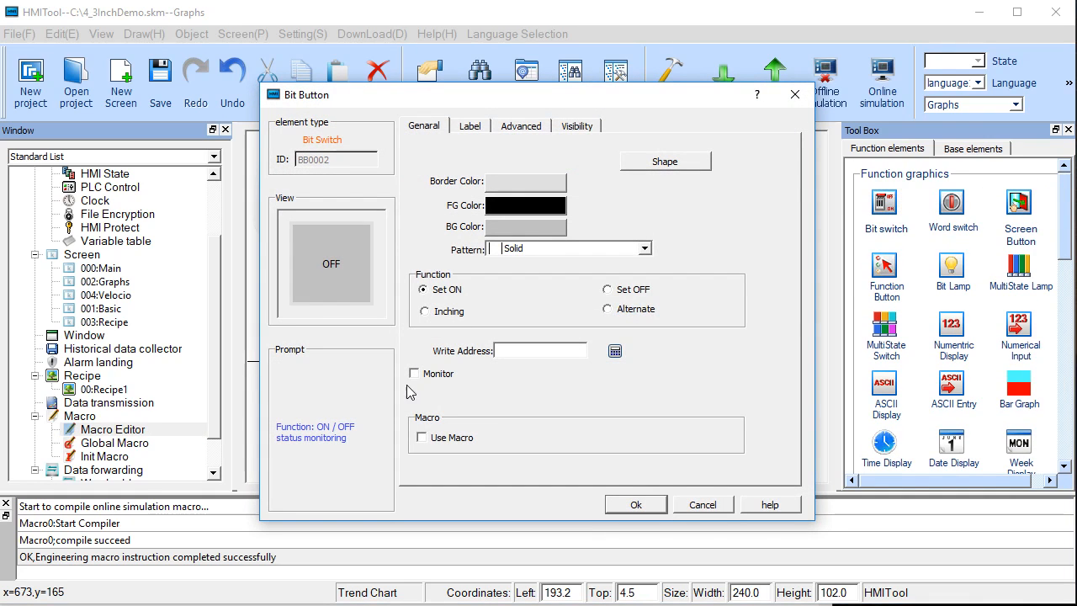
pyautogui.click(422, 438)
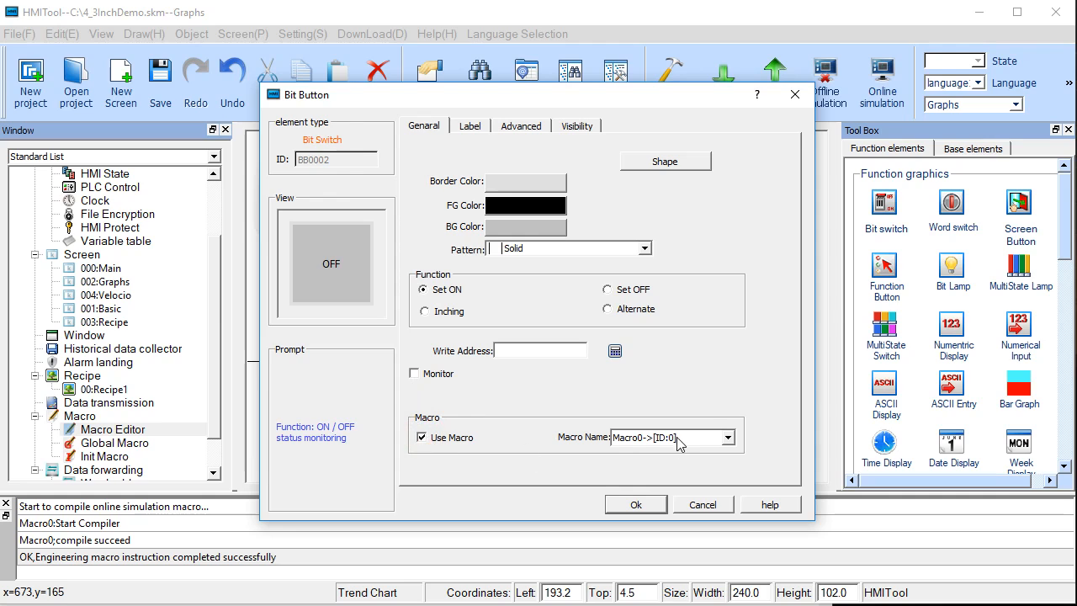
pyautogui.click(728, 438)
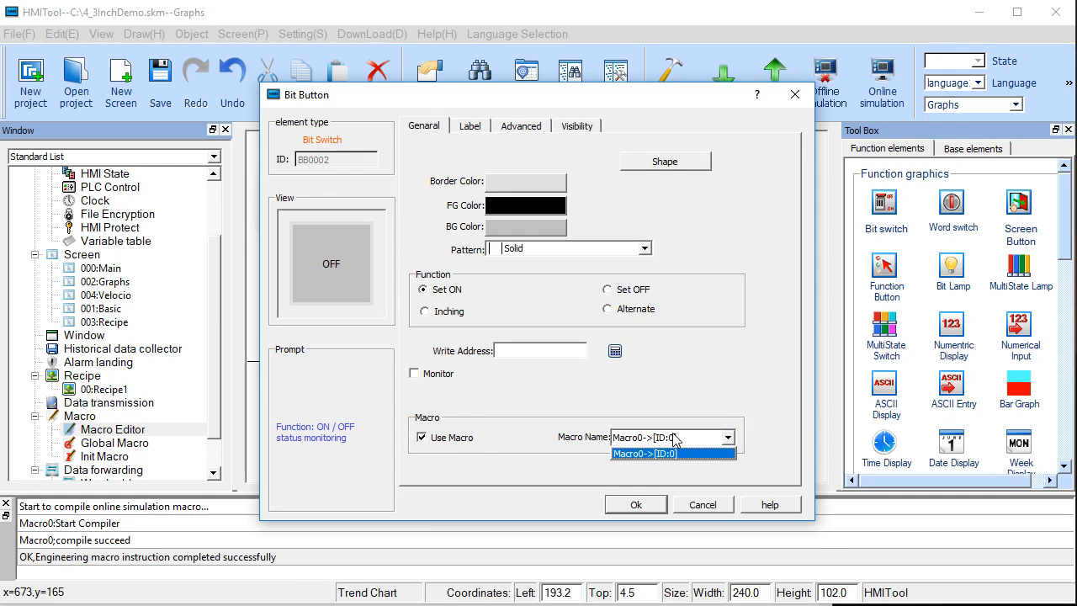
pyautogui.click(739, 358)
pyautogui.click(794, 94)
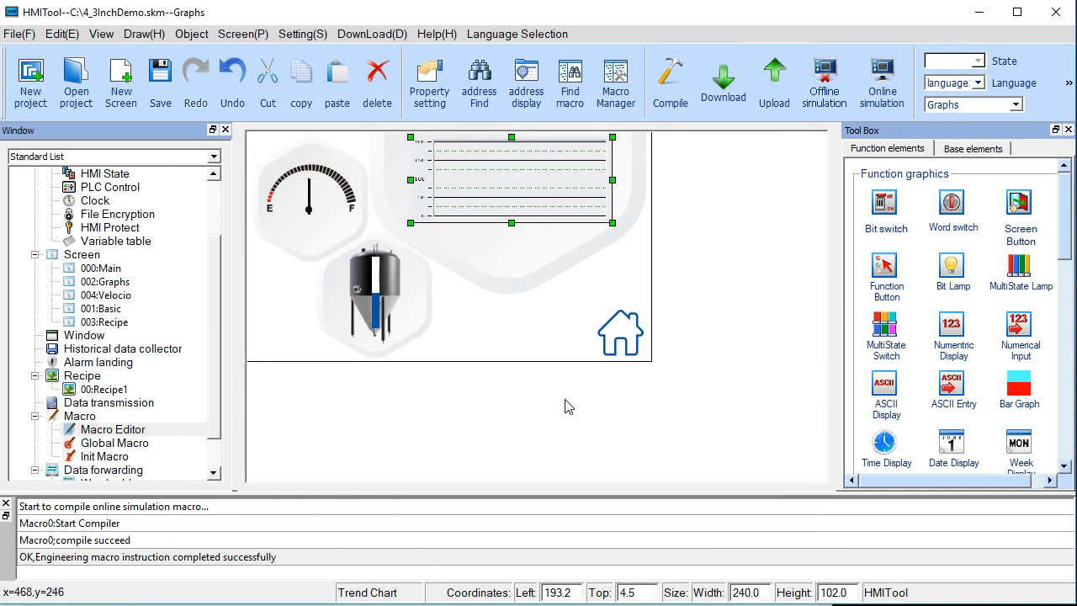
# - Assign Macro0 as the first global macro and accept the global macro settings
pyautogui.doubleClick(113, 445)
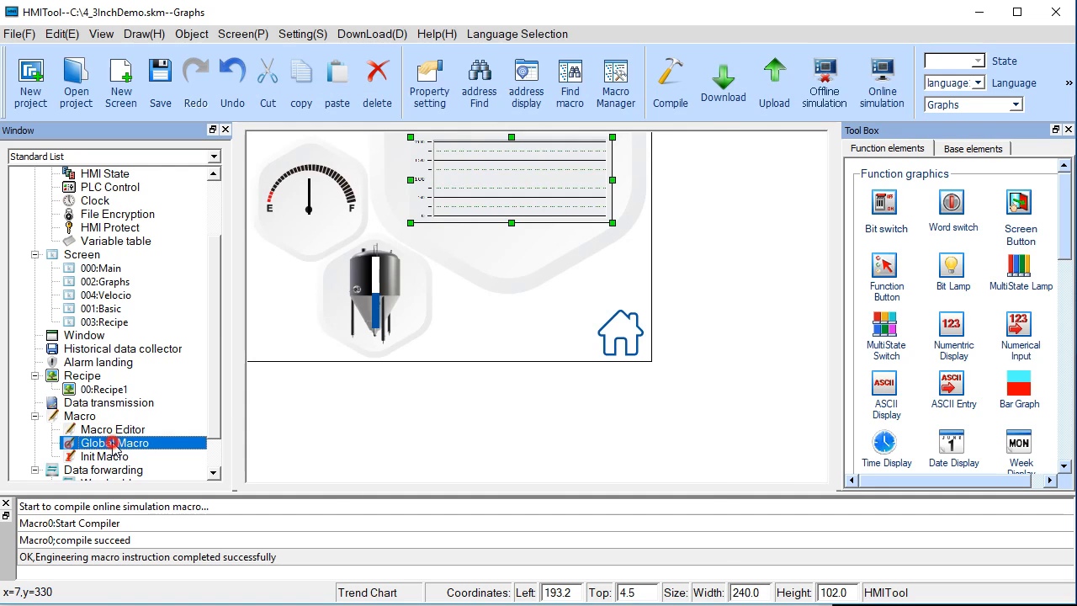
pyautogui.click(677, 116)
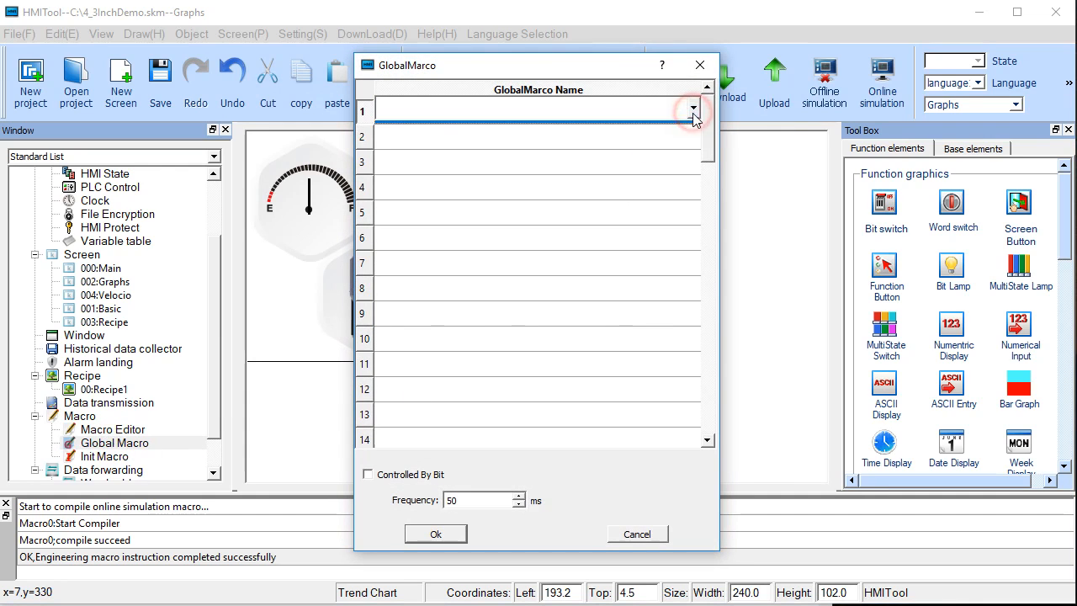
pyautogui.click(459, 127)
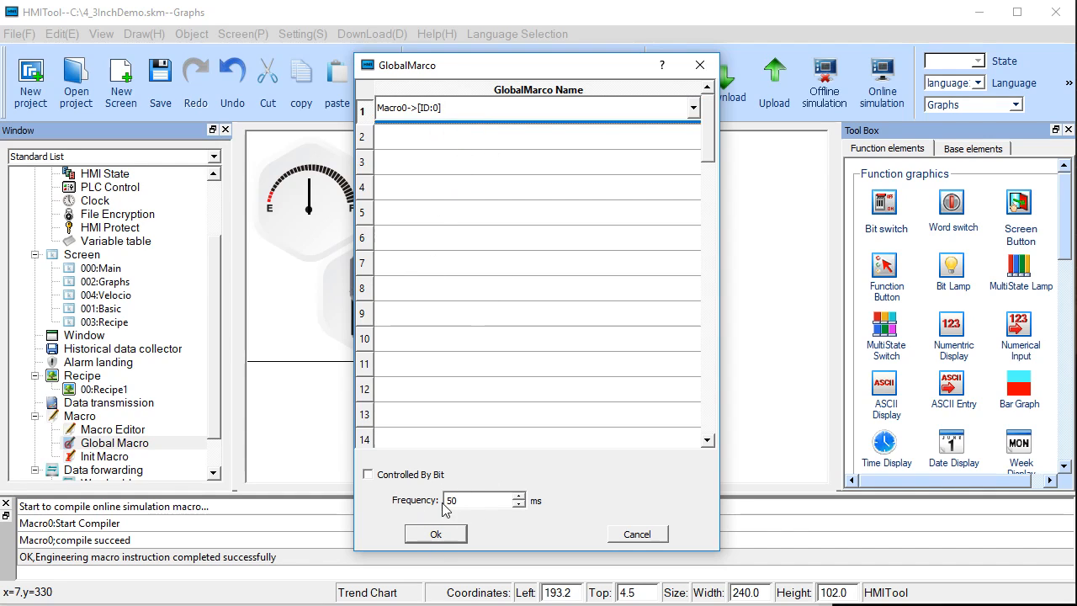
pyautogui.click(434, 535)
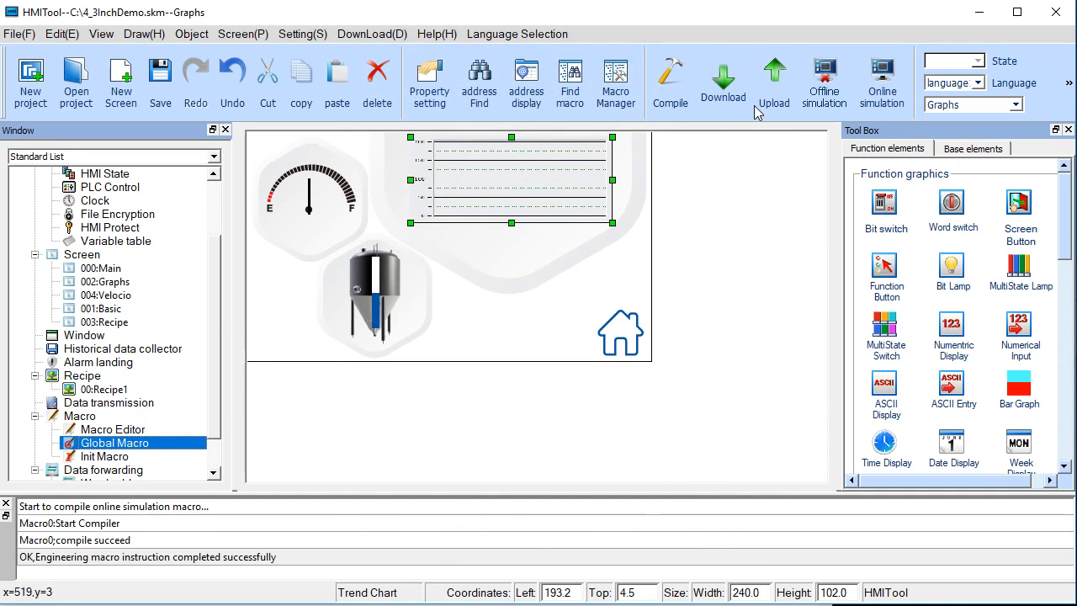
# - Check the trend chart's read trigger bit and sampling time in its properties, and close them unchanged
pyautogui.click(542, 181)
pyautogui.doubleClick(542, 182)
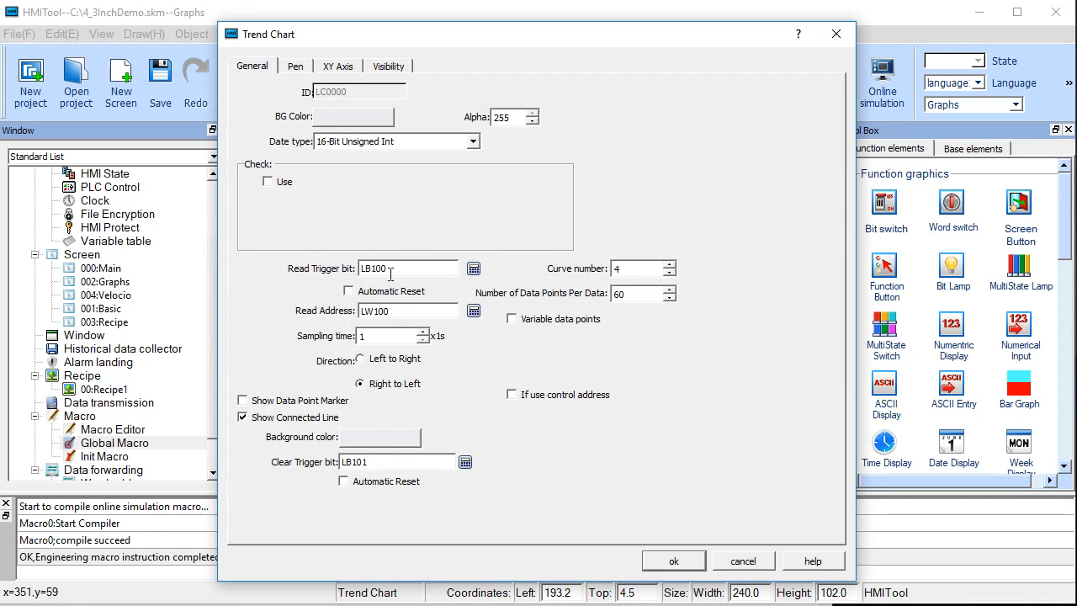
pyautogui.click(836, 34)
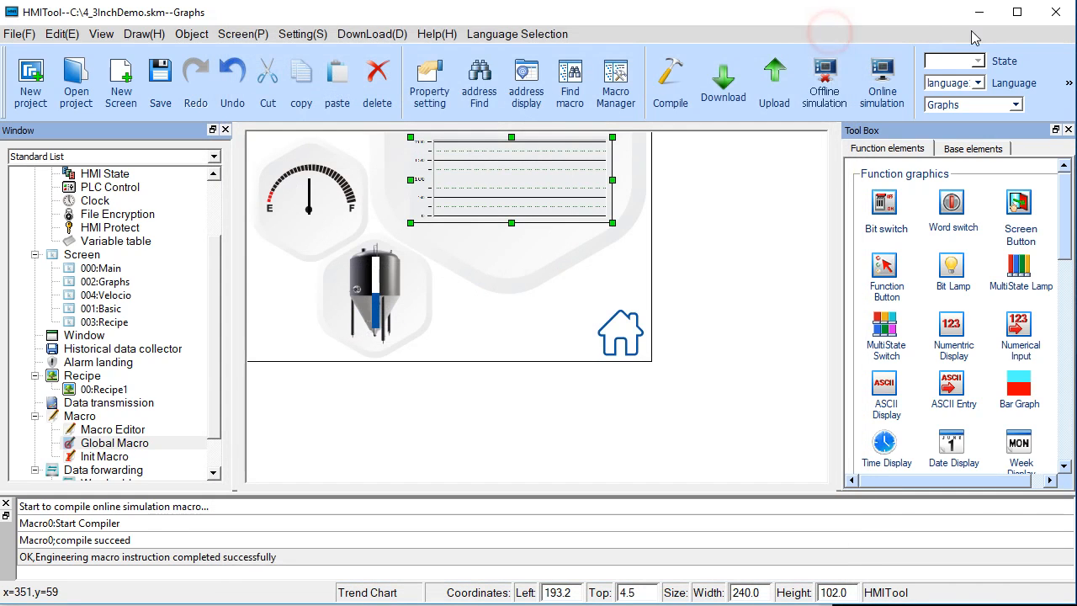
# - Run the offline simulation, watch the meter, bar graph and trend chart on the Graphs screen, and close the simulator
pyautogui.click(821, 88)
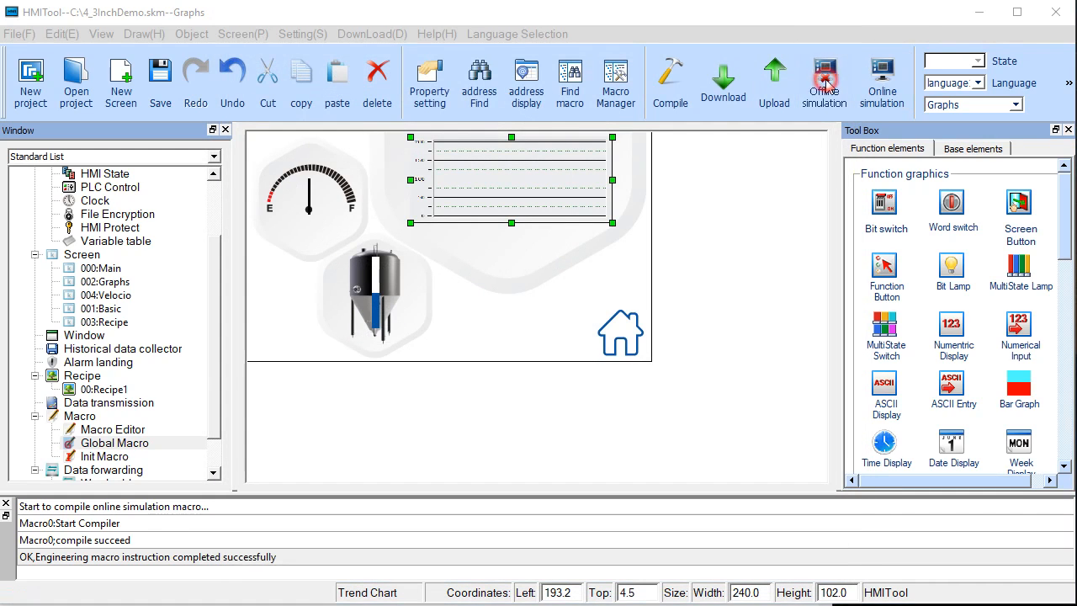
pyautogui.click(497, 326)
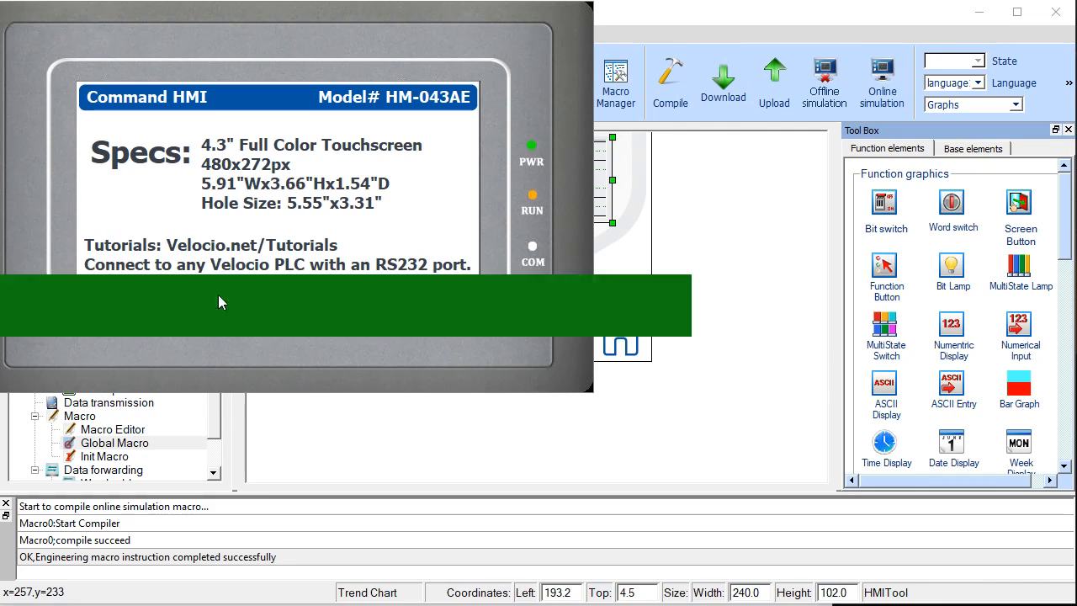
pyautogui.click(244, 298)
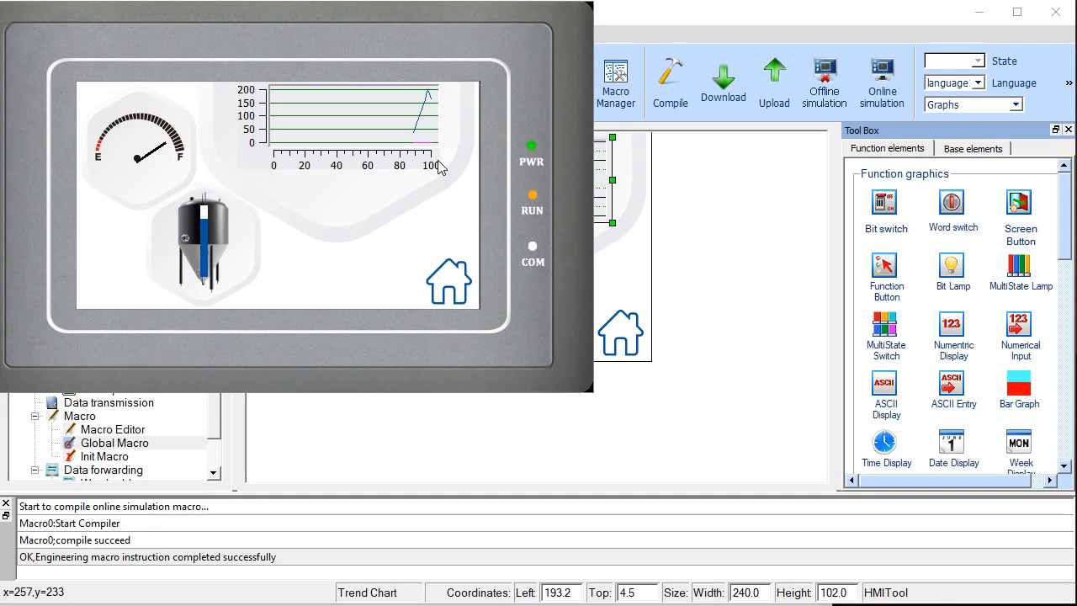
pyautogui.rightClick(356, 200)
pyautogui.click(383, 203)
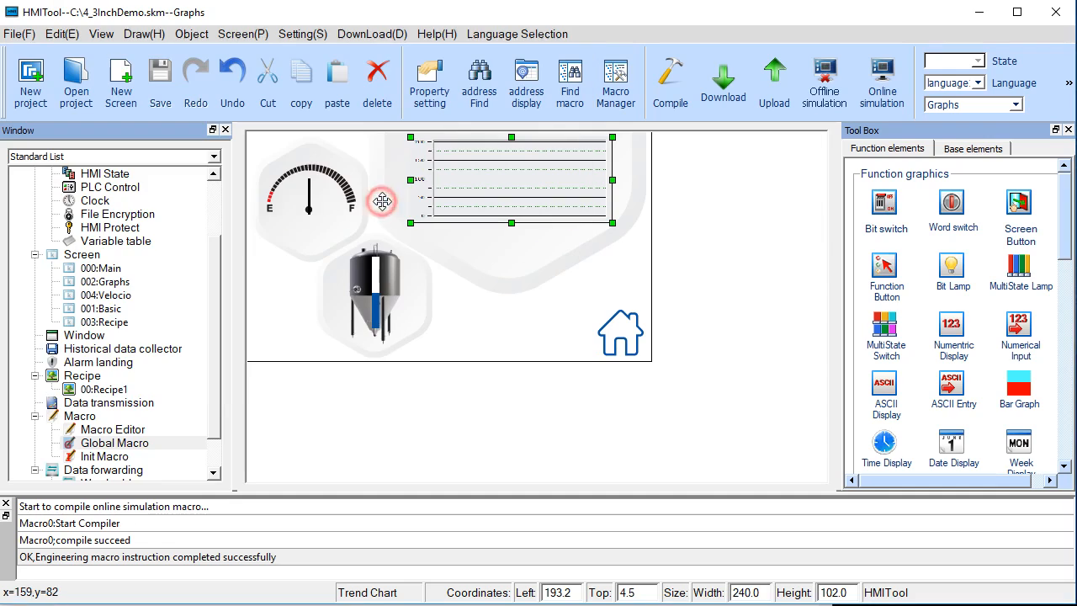